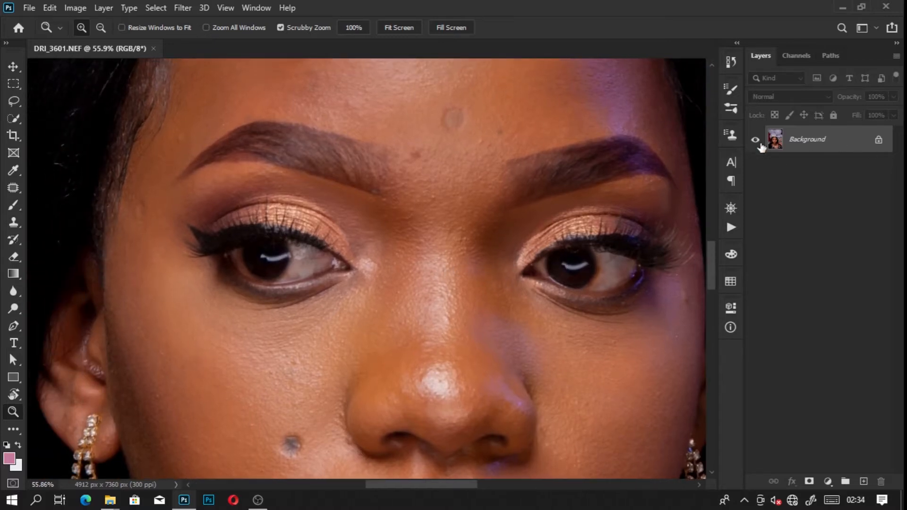
{"action": "left_click_drag", "start_coordinate": [491, 278], "coordinate": [446, 263]}
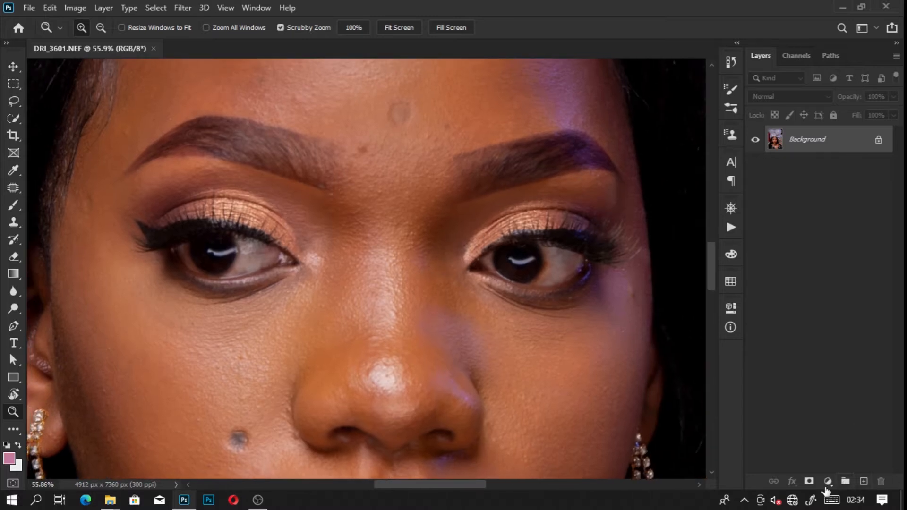
{"action": "left_click", "coordinate": [828, 483]}
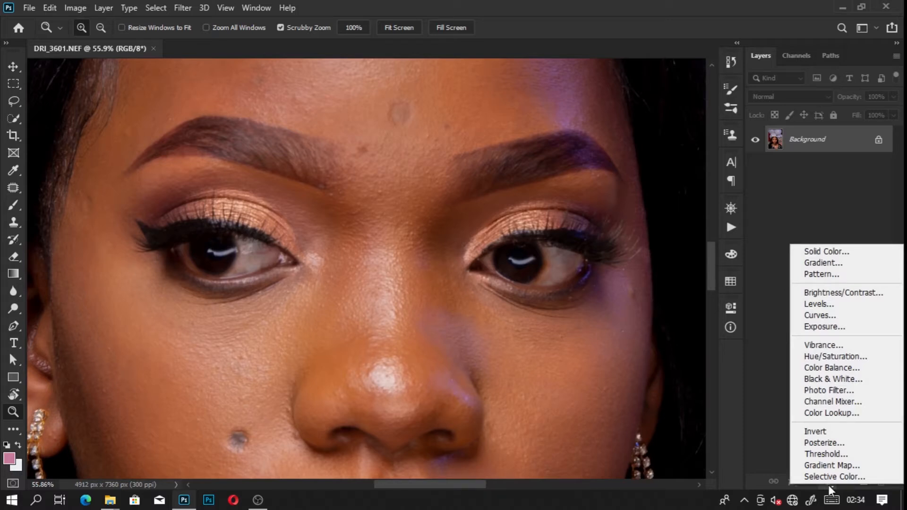
{"action": "left_click", "coordinate": [826, 305]}
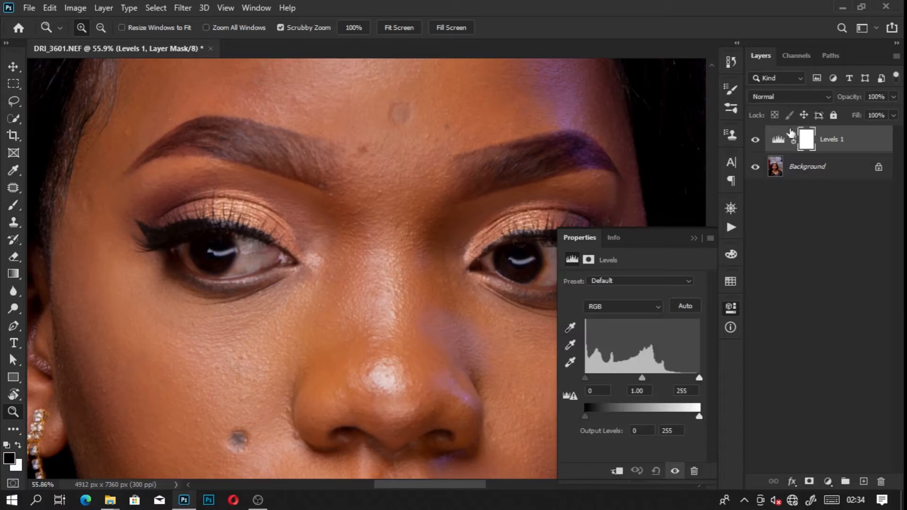
{"action": "left_click", "coordinate": [829, 95]}
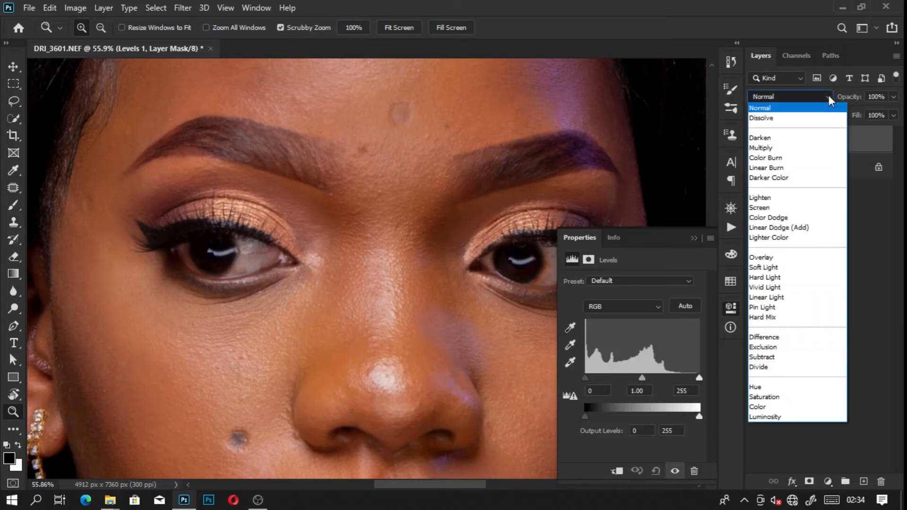
Step: Add a Levels adjustment layer above the Background and set its blend mode to Screen
{"action": "left_click", "coordinate": [829, 484]}
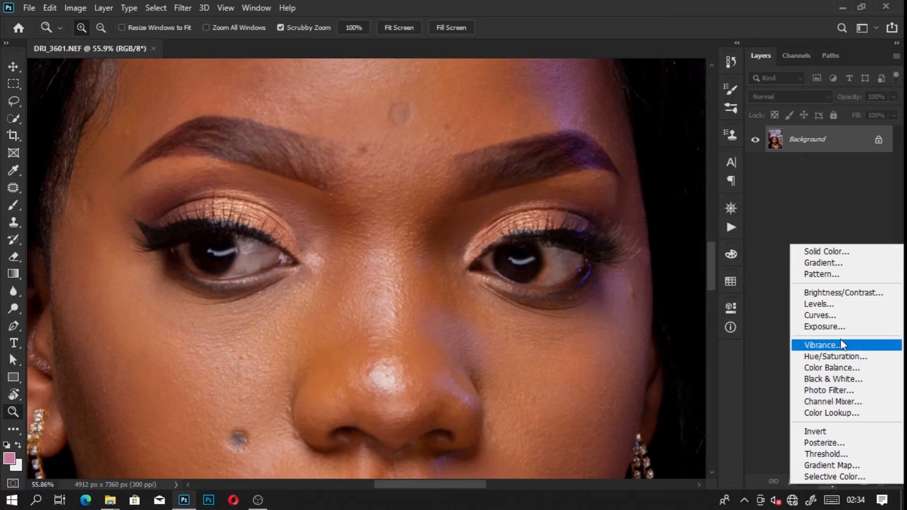
{"action": "left_click", "coordinate": [822, 304]}
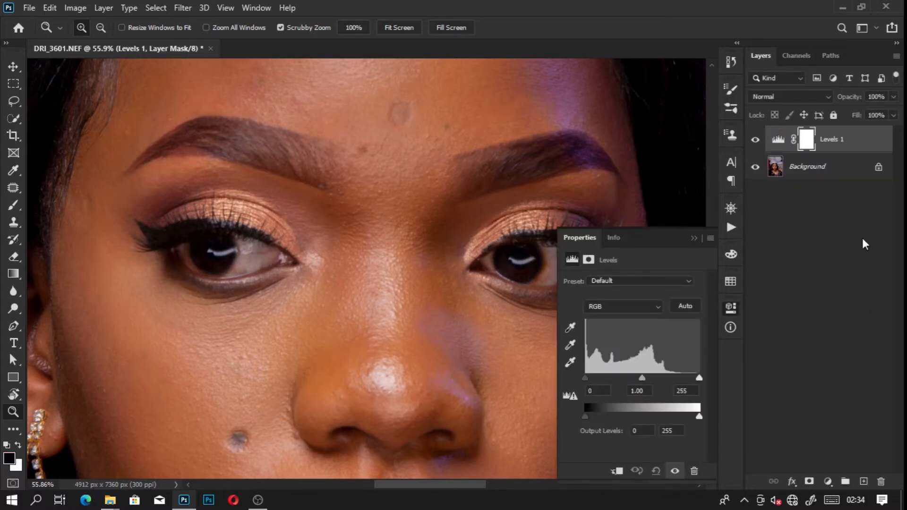
{"action": "left_click", "coordinate": [828, 97]}
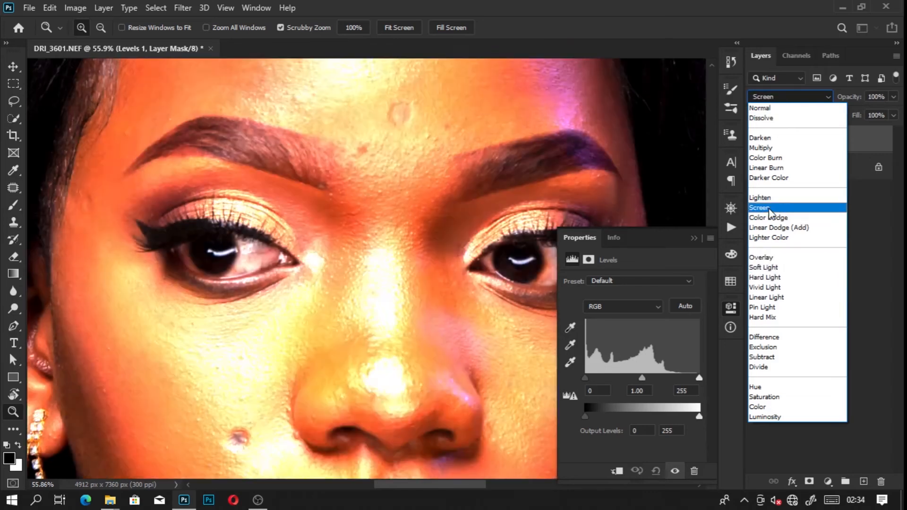
{"action": "left_click", "coordinate": [761, 207]}
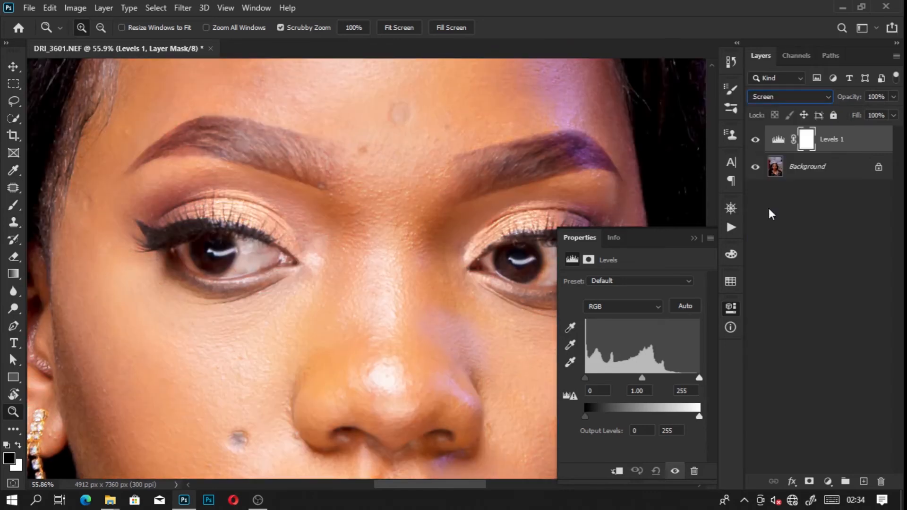
{"action": "left_click", "coordinate": [694, 238]}
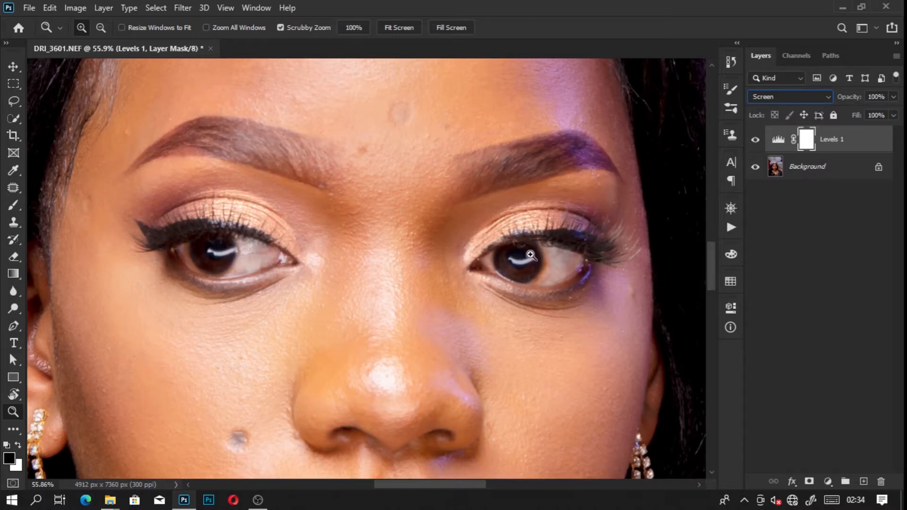
Step: Compare the whole portrait and the face with the Levels layer hidden and shown
{"action": "key", "text": "ctrl+0"}
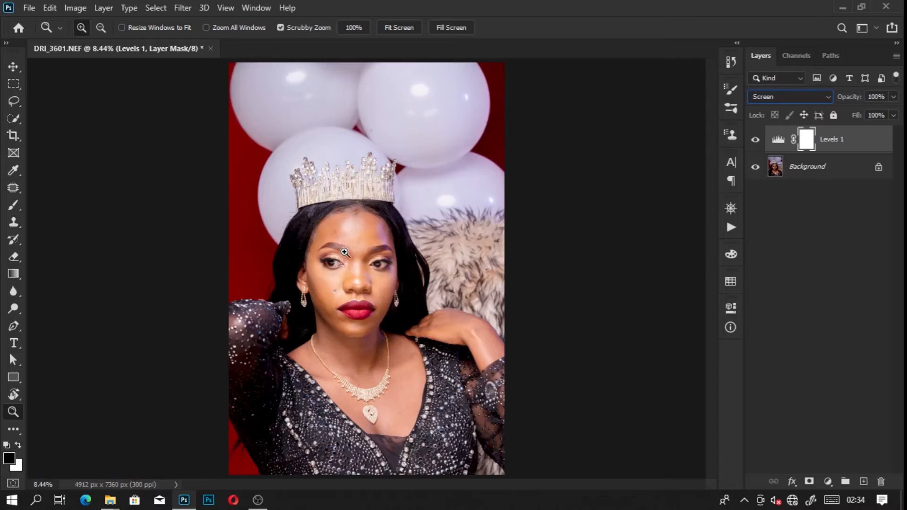
{"action": "left_click", "coordinate": [756, 140]}
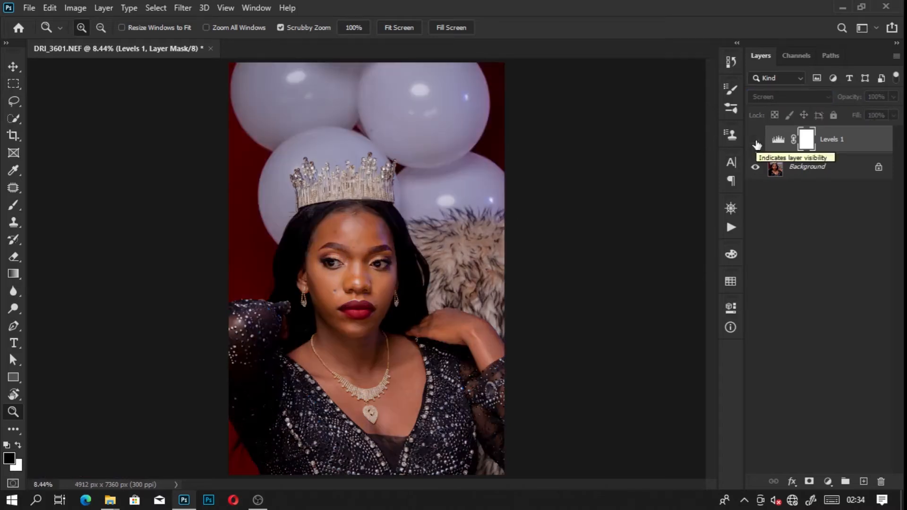
{"action": "left_click", "coordinate": [336, 287]}
{"action": "left_click", "coordinate": [755, 140]}
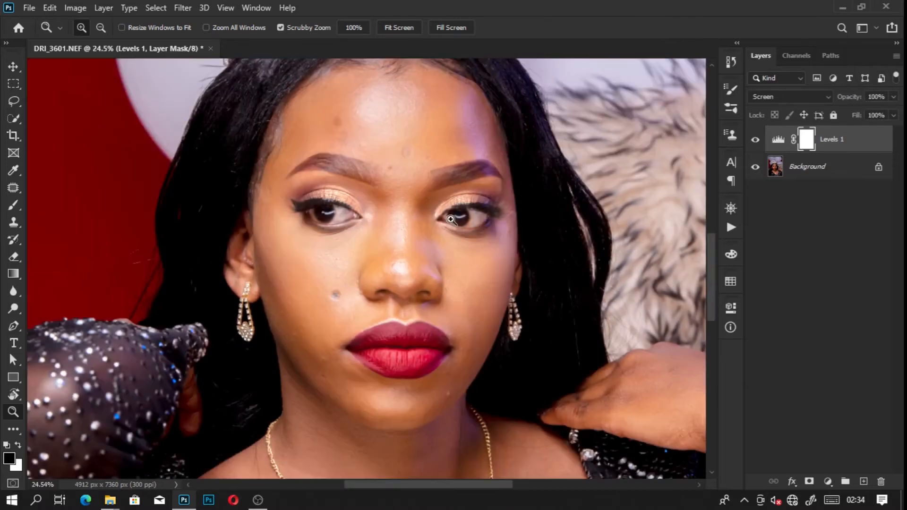
{"action": "scroll", "coordinate": [467, 220], "scroll_direction": "up", "scroll_amount": 1}
{"action": "left_click_drag", "start_coordinate": [366, 211], "coordinate": [399, 239]}
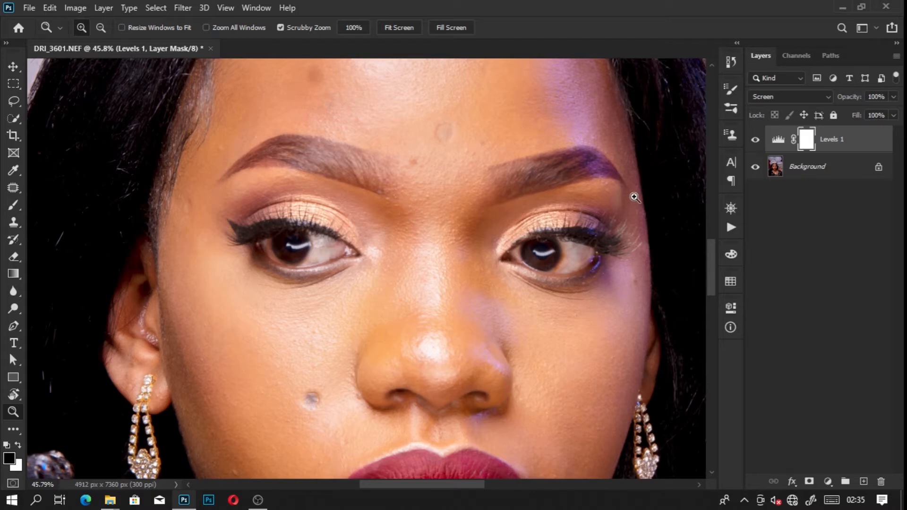
Step: Invert the Levels layer's mask to black to hide the brightening effect
{"action": "right_click", "coordinate": [810, 142]}
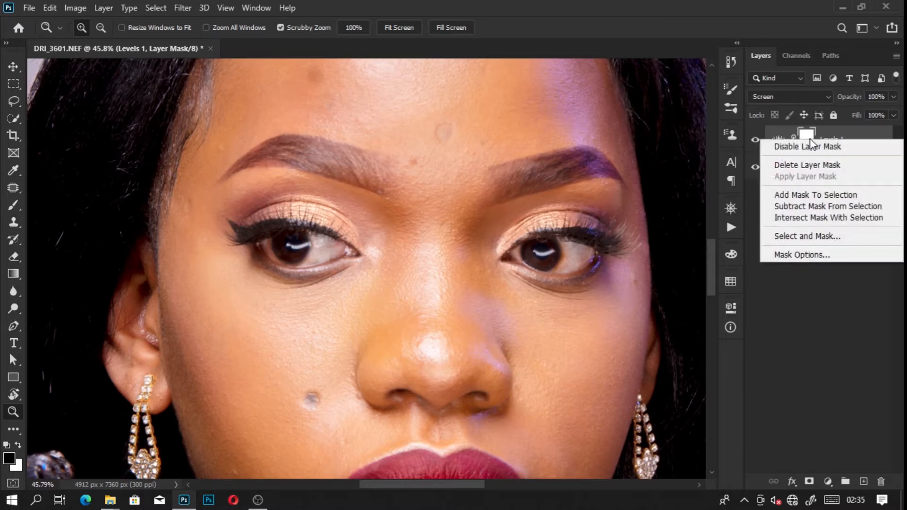
{"action": "left_click", "coordinate": [808, 136]}
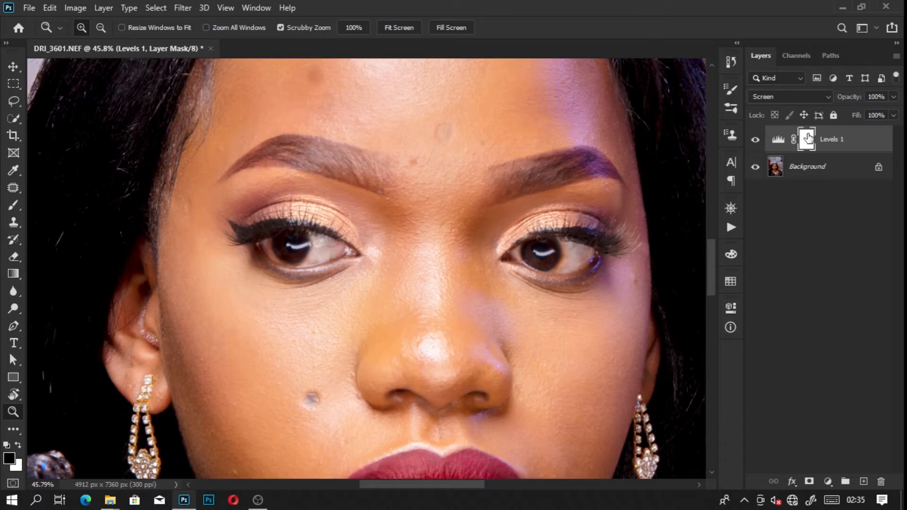
{"action": "key", "text": "ctrl+i"}
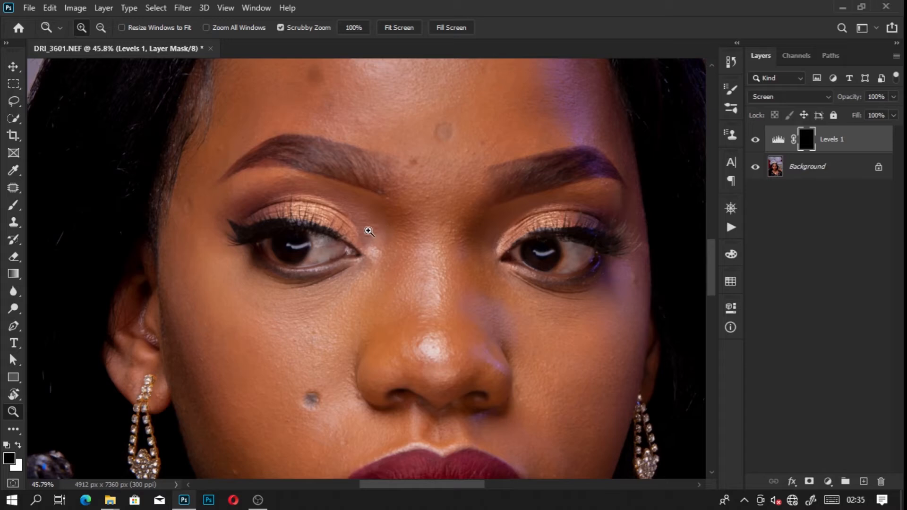
Step: Set up the Brush tool with the Soft Round preset at 0% hardness
{"action": "left_click", "coordinate": [9, 206]}
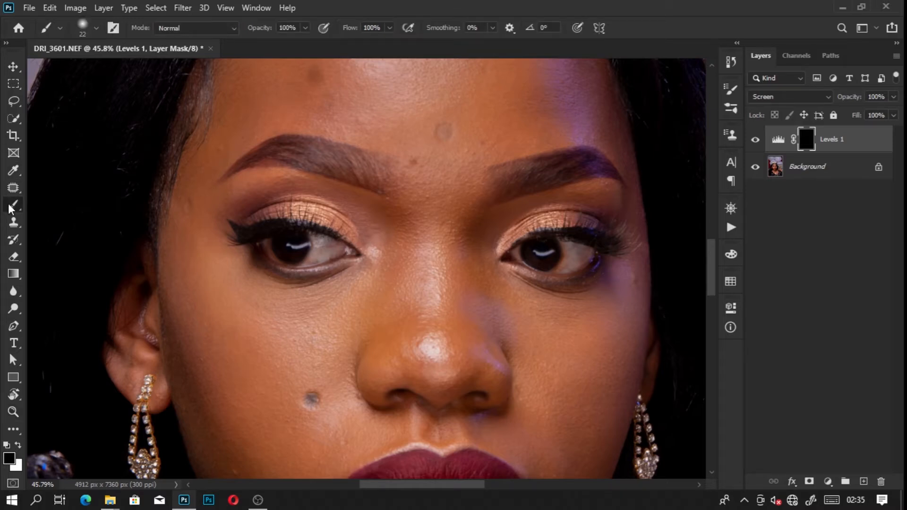
{"action": "right_click", "coordinate": [7, 203]}
{"action": "left_click", "coordinate": [60, 206]}
{"action": "left_click", "coordinate": [350, 29]}
{"action": "right_click", "coordinate": [391, 199]}
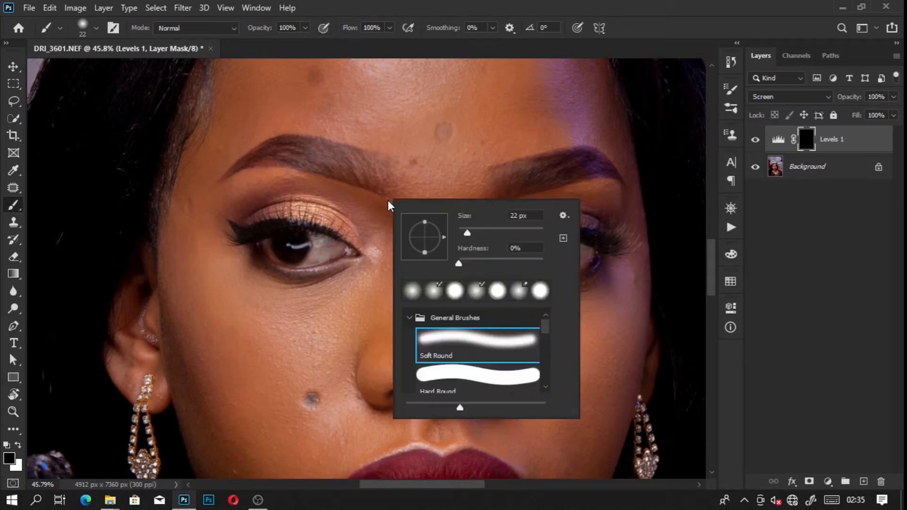
{"action": "left_click", "coordinate": [447, 342]}
{"action": "left_click", "coordinate": [460, 264]}
{"action": "key", "text": "Return"}
Step: Paint white on the Levels mask over the white of the image's left eye with a brush of about 45 px
{"action": "scroll", "coordinate": [319, 257], "scroll_direction": "up", "scroll_amount": 3}
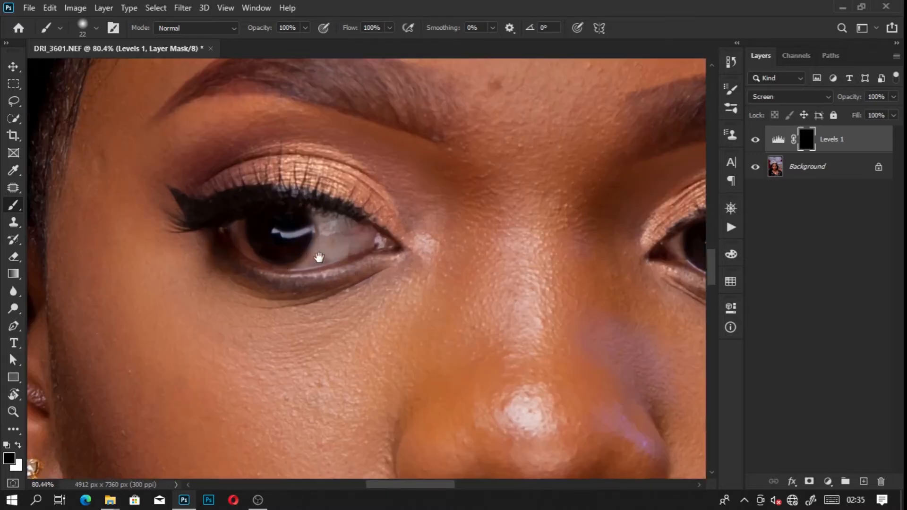
{"action": "scroll", "coordinate": [319, 257], "scroll_direction": "down", "scroll_amount": 2}
{"action": "key", "text": "bracketright"}
{"action": "key", "text": "bracketright"}
{"action": "key", "text": "bracketright"}
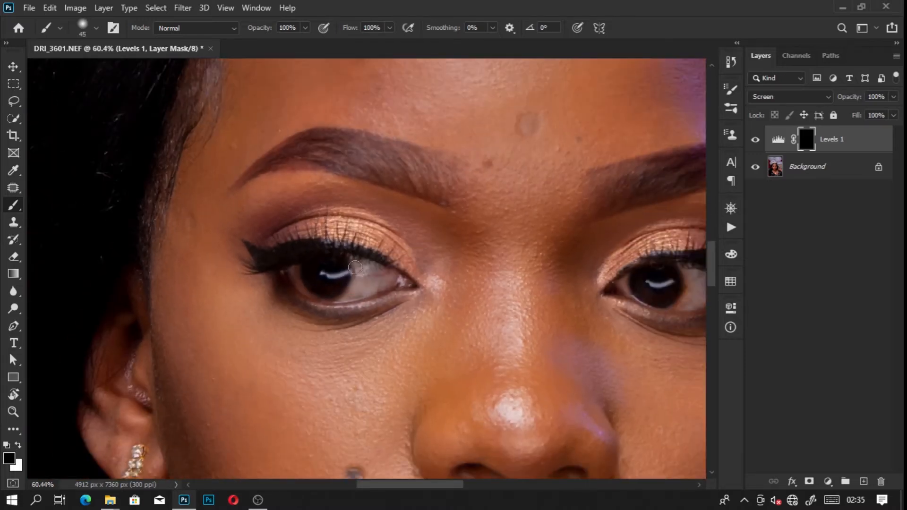
{"action": "key", "text": "x"}
{"action": "left_click", "coordinate": [9, 459]}
{"action": "left_click", "coordinate": [705, 120]}
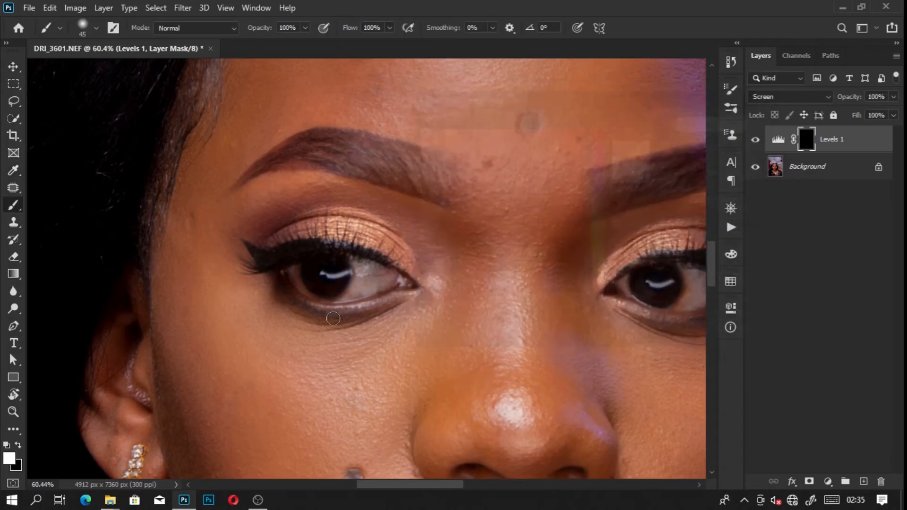
{"action": "mouse_move", "coordinate": [359, 264]}
{"action": "left_mouse_down"}
{"action": "mouse_move", "coordinate": [345, 303]}
{"action": "mouse_move", "coordinate": [361, 268]}
{"action": "mouse_move", "coordinate": [373, 269]}
{"action": "mouse_move", "coordinate": [376, 290]}
{"action": "mouse_move", "coordinate": [386, 272]}
{"action": "mouse_move", "coordinate": [345, 297]}
{"action": "mouse_move", "coordinate": [358, 293]}
{"action": "mouse_move", "coordinate": [360, 262]}
{"action": "mouse_move", "coordinate": [370, 267]}
{"action": "mouse_move", "coordinate": [377, 278]}
{"action": "mouse_move", "coordinate": [347, 295]}
{"action": "mouse_move", "coordinate": [363, 271]}
{"action": "mouse_move", "coordinate": [297, 265]}
{"action": "mouse_move", "coordinate": [305, 293]}
{"action": "mouse_move", "coordinate": [292, 272]}
{"action": "mouse_move", "coordinate": [294, 281]}
{"action": "mouse_move", "coordinate": [316, 299]}
{"action": "mouse_move", "coordinate": [292, 269]}
{"action": "mouse_move", "coordinate": [325, 299]}
{"action": "mouse_move", "coordinate": [348, 291]}
{"action": "left_mouse_up"}
{"action": "key", "text": "x"}
Step: Paint white on the Levels mask over the white of the image's right eye with a brush of about 55 px
{"action": "scroll", "coordinate": [425, 269], "scroll_direction": "right", "scroll_amount": 5}
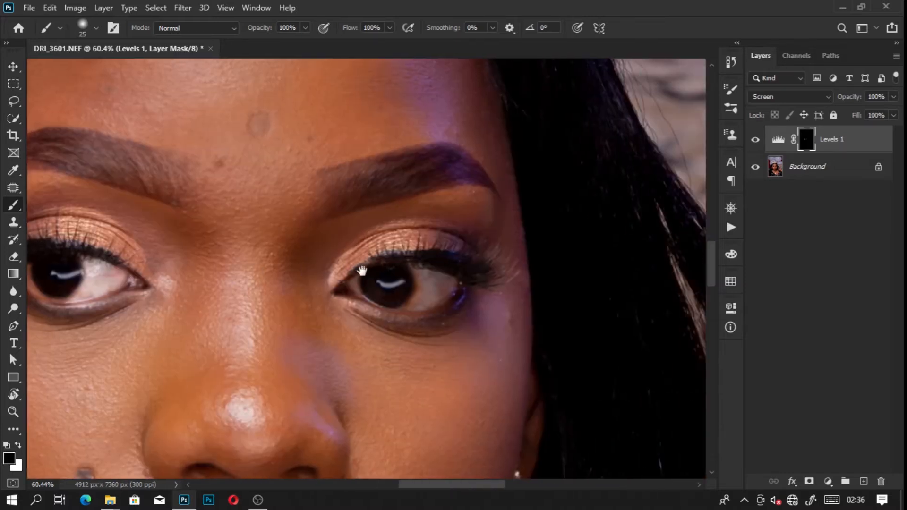
{"action": "key", "text": "x"}
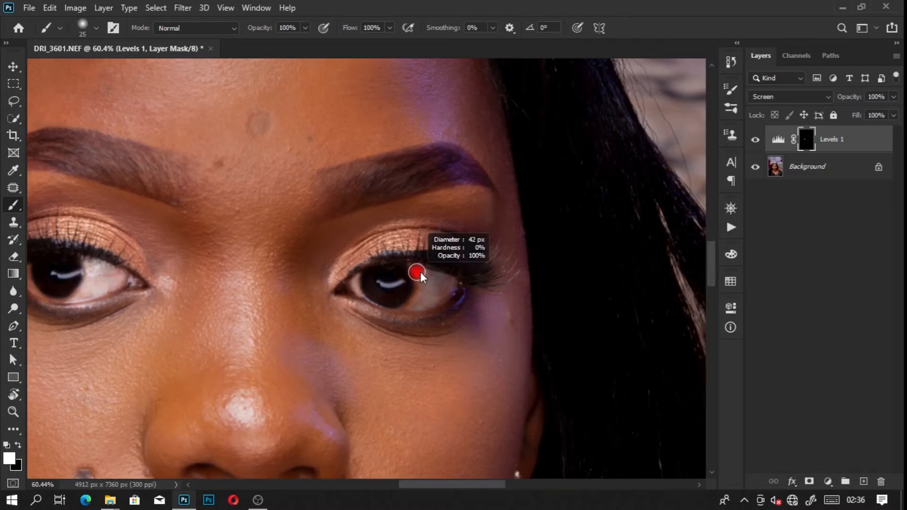
{"action": "mouse_move", "coordinate": [419, 271]}
{"action": "left_mouse_down"}
{"action": "mouse_move", "coordinate": [413, 304]}
{"action": "mouse_move", "coordinate": [434, 292]}
{"action": "mouse_move", "coordinate": [429, 277]}
{"action": "mouse_move", "coordinate": [446, 290]}
{"action": "left_mouse_up"}
{"action": "key", "text": "x"}
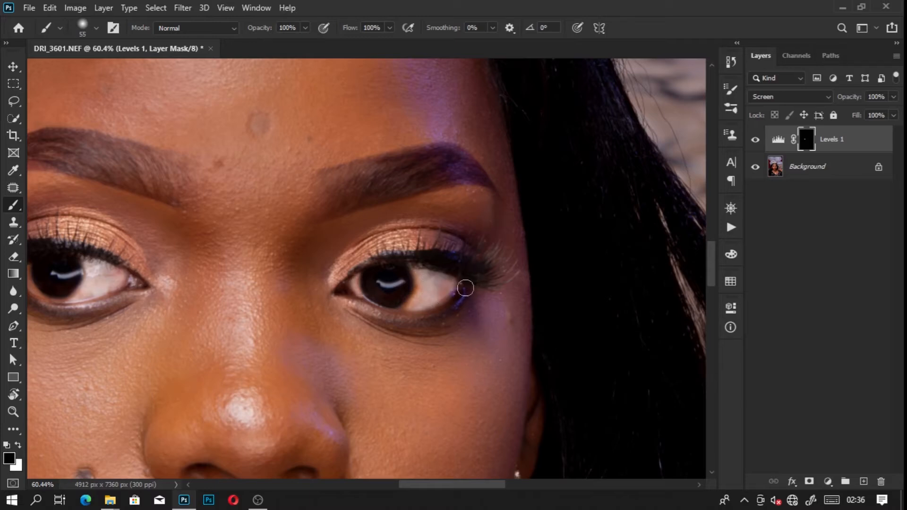
{"action": "key", "text": "x"}
{"action": "mouse_move", "coordinate": [438, 301]}
{"action": "left_mouse_down"}
{"action": "mouse_move", "coordinate": [461, 273]}
{"action": "mouse_move", "coordinate": [441, 312]}
{"action": "mouse_move", "coordinate": [403, 310]}
{"action": "left_mouse_up"}
{"action": "key", "text": "x"}
{"action": "key", "text": "x"}
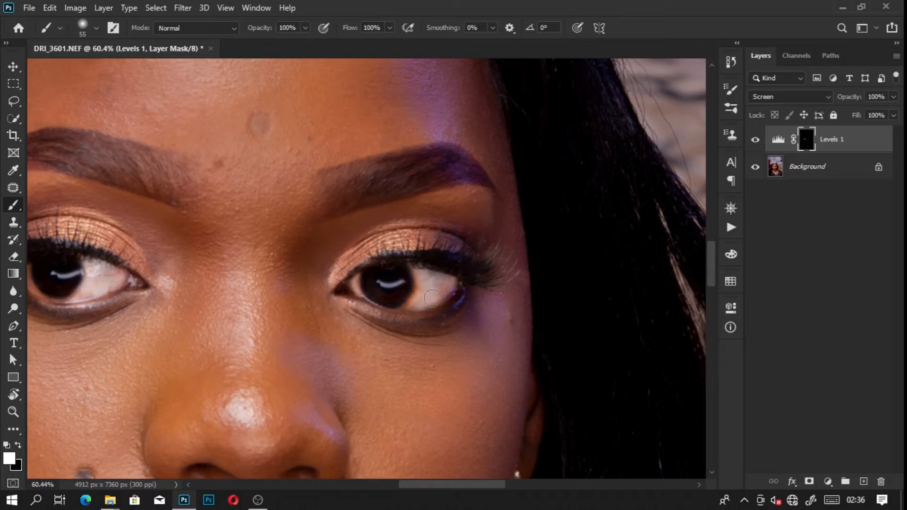
{"action": "mouse_move", "coordinate": [450, 287]}
{"action": "left_mouse_down"}
{"action": "mouse_move", "coordinate": [411, 307]}
{"action": "mouse_move", "coordinate": [451, 296]}
{"action": "mouse_move", "coordinate": [447, 274]}
{"action": "mouse_move", "coordinate": [418, 271]}
{"action": "mouse_move", "coordinate": [444, 275]}
{"action": "mouse_move", "coordinate": [362, 285]}
{"action": "mouse_move", "coordinate": [360, 293]}
{"action": "left_mouse_up"}
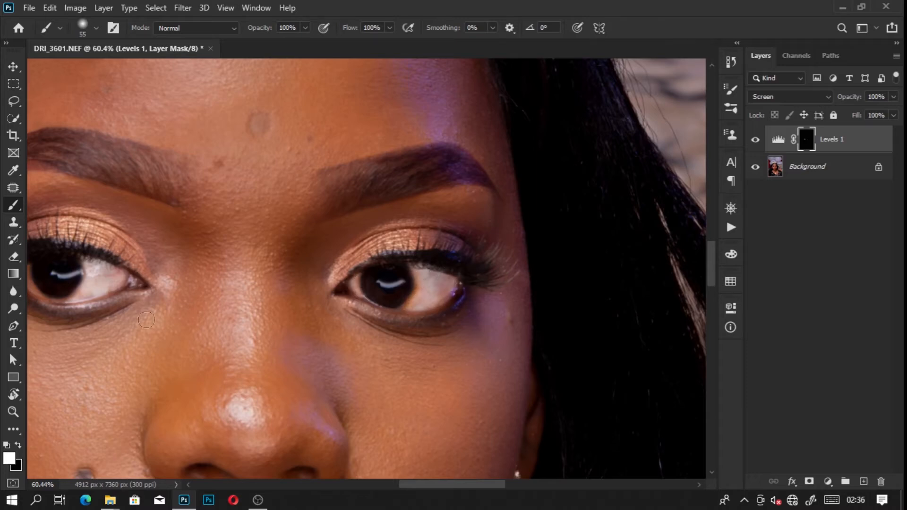
Step: Touch up the Levels mask at the inner corner of the image's left eye with the white brush
{"action": "left_click_drag", "start_coordinate": [146, 320], "coordinate": [313, 293]}
{"action": "mouse_move", "coordinate": [220, 278]}
{"action": "left_mouse_down"}
{"action": "mouse_move", "coordinate": [227, 298]}
{"action": "mouse_move", "coordinate": [326, 288]}
{"action": "mouse_move", "coordinate": [330, 278]}
{"action": "mouse_move", "coordinate": [326, 289]}
{"action": "left_mouse_up"}
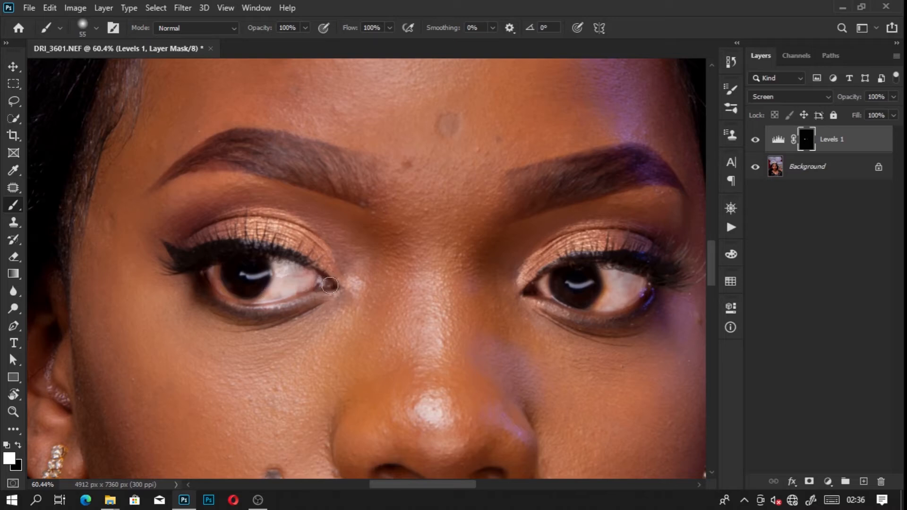
{"action": "left_click_drag", "start_coordinate": [328, 284], "coordinate": [327, 281]}
{"action": "key", "text": "x"}
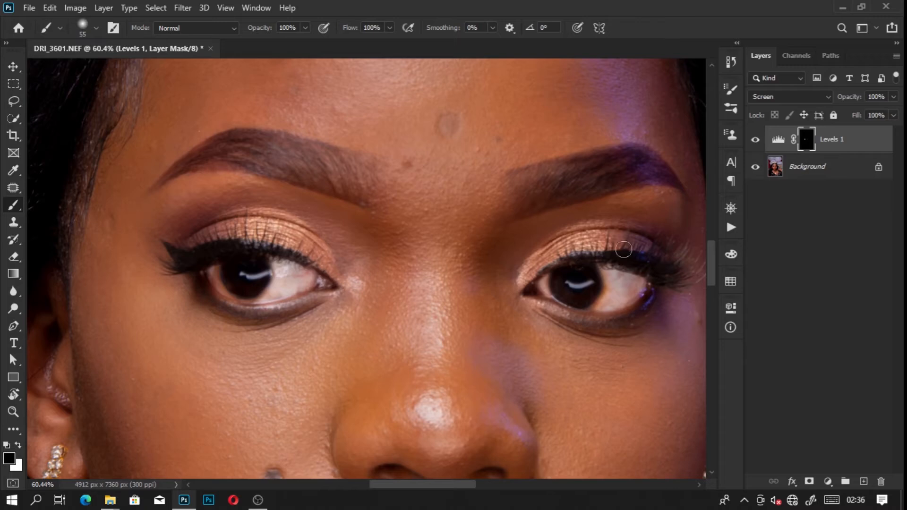
Step: Reduce the Levels layer's opacity to 55% and check the brightened whites of both eyes up close
{"action": "scroll", "coordinate": [425, 225], "scroll_direction": "down", "scroll_amount": 5}
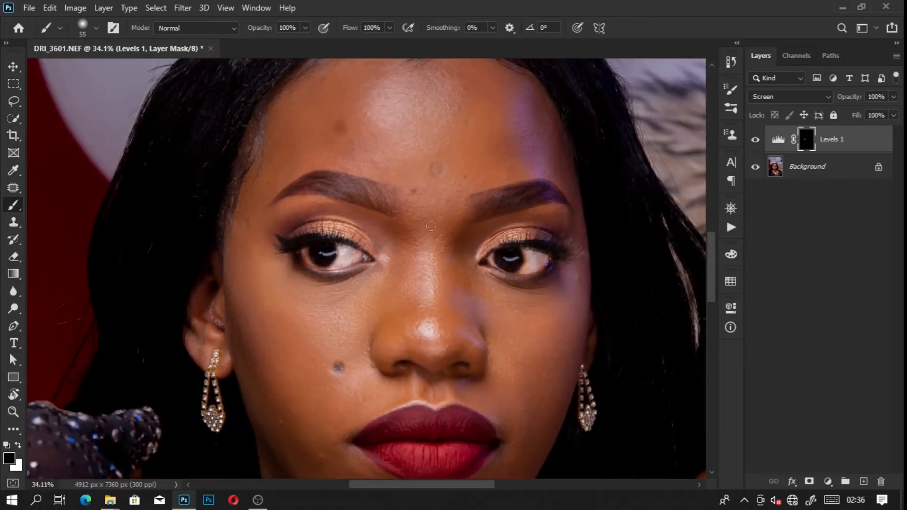
{"action": "scroll", "coordinate": [293, 250], "scroll_direction": "up", "scroll_amount": 3}
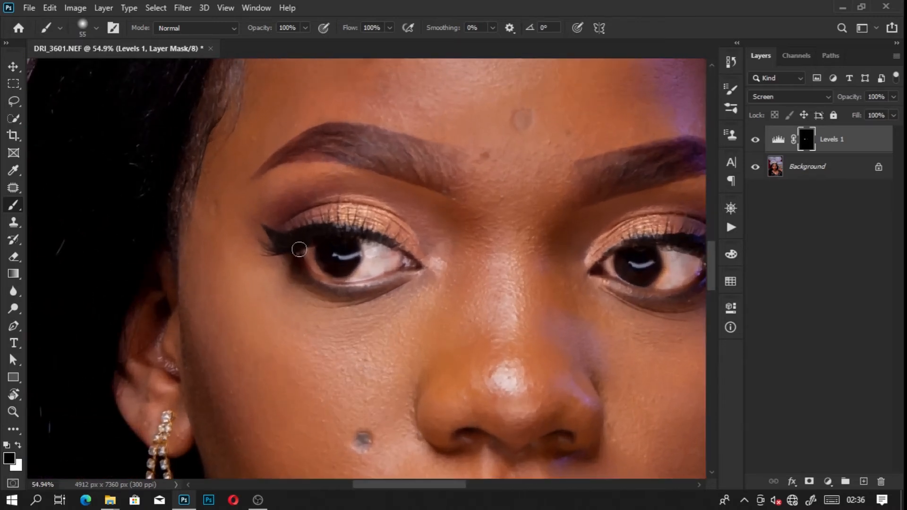
{"action": "scroll", "coordinate": [299, 249], "scroll_direction": "down", "scroll_amount": 6}
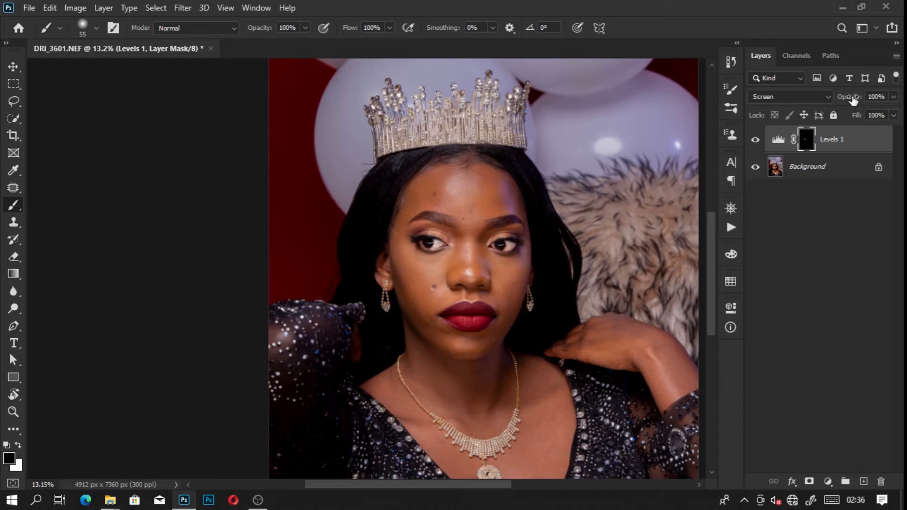
{"action": "mouse_move", "coordinate": [855, 100]}
{"action": "left_mouse_down"}
{"action": "mouse_move", "coordinate": [835, 102]}
{"action": "mouse_move", "coordinate": [850, 110]}
{"action": "left_mouse_up"}
{"action": "key", "text": "z"}
{"action": "mouse_move", "coordinate": [534, 236]}
{"action": "left_mouse_down"}
{"action": "mouse_move", "coordinate": [539, 250]}
{"action": "mouse_move", "coordinate": [566, 268]}
{"action": "mouse_move", "coordinate": [537, 257]}
{"action": "mouse_move", "coordinate": [578, 301]}
{"action": "left_mouse_up"}
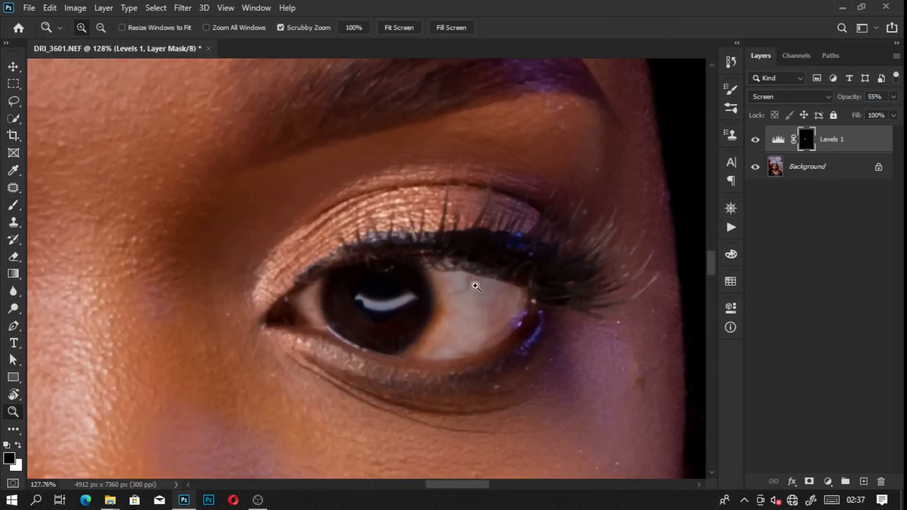
{"action": "left_click_drag", "start_coordinate": [508, 341], "coordinate": [543, 327]}
{"action": "left_click", "coordinate": [664, 329]}
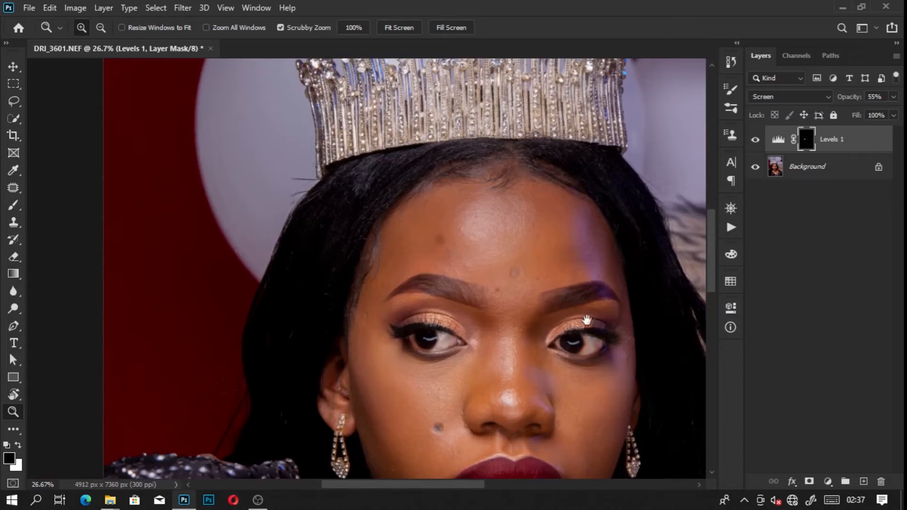
{"action": "left_click", "coordinate": [448, 320]}
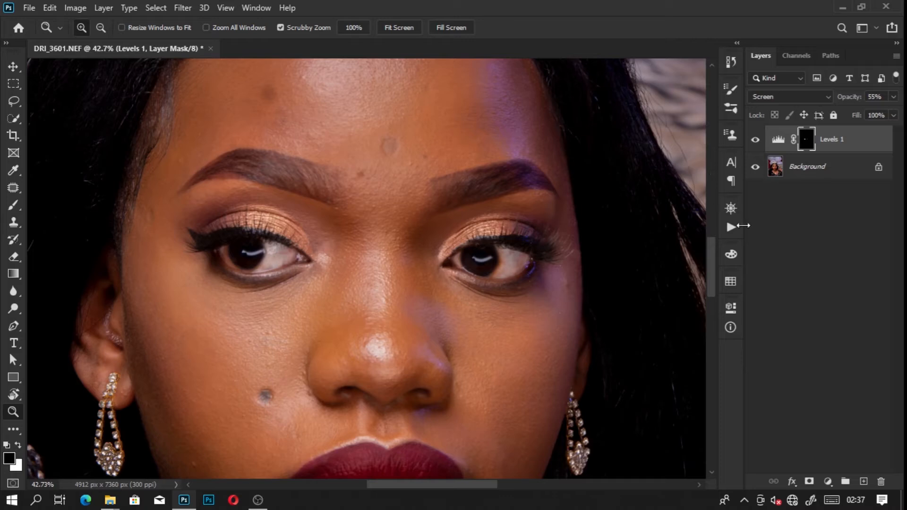
Step: Add a Hue/Saturation adjustment layer above the Levels layer and slightly lower the saturation of the Reds
{"action": "left_click", "coordinate": [828, 481]}
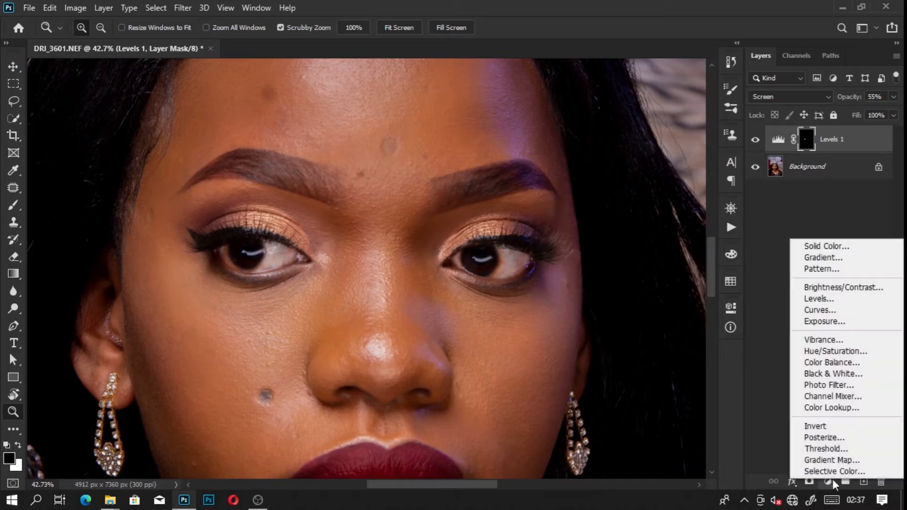
{"action": "left_click", "coordinate": [843, 350]}
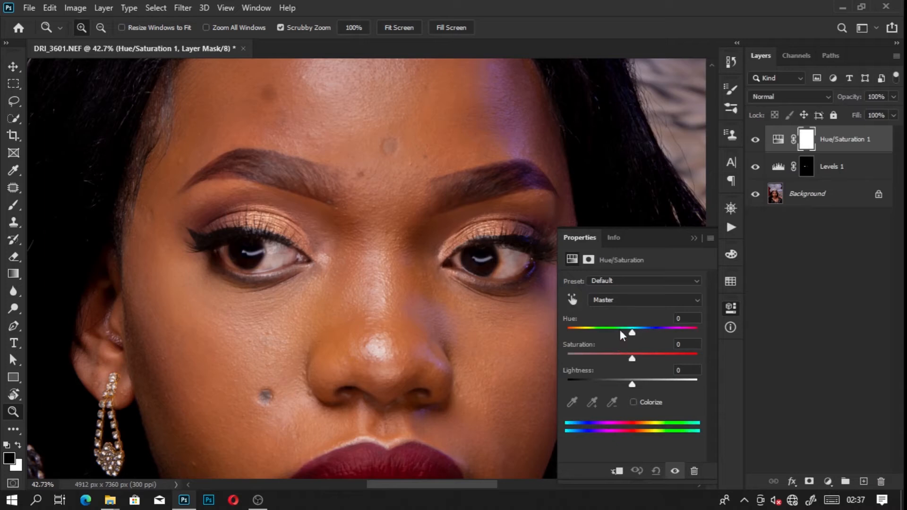
{"action": "left_click", "coordinate": [619, 303]}
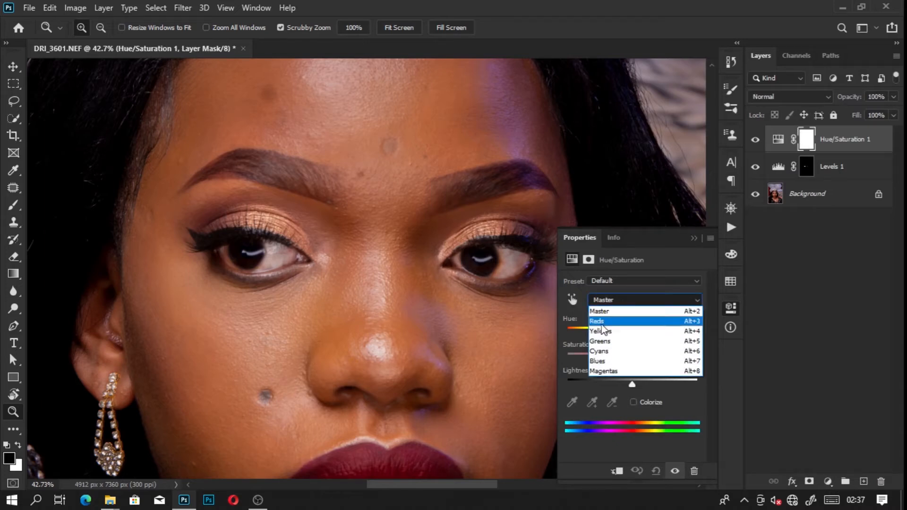
{"action": "left_click", "coordinate": [610, 321]}
{"action": "left_click_drag", "start_coordinate": [630, 358], "coordinate": [627, 359]}
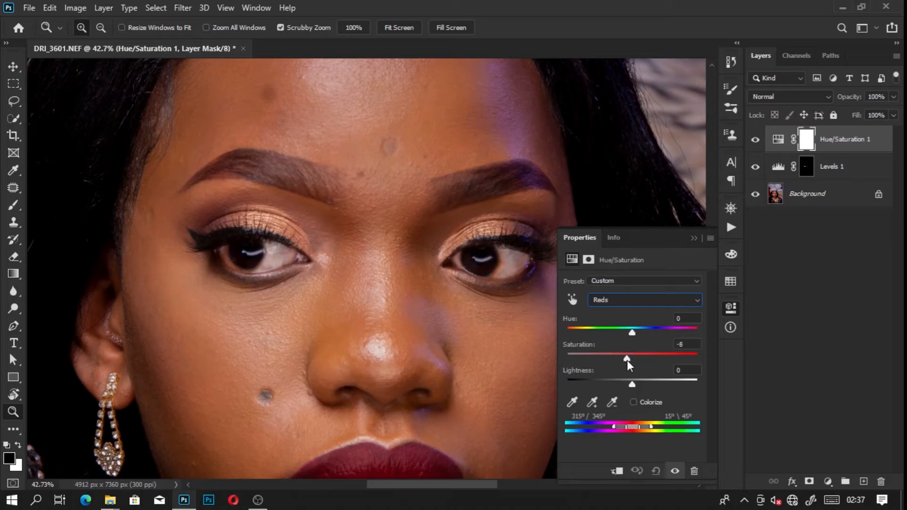
{"action": "left_click_drag", "start_coordinate": [627, 361], "coordinate": [621, 359]}
Step: Lower the saturation of the Yellows in the Hue/Saturation layer
{"action": "left_click", "coordinate": [614, 300]}
{"action": "left_click", "coordinate": [606, 332]}
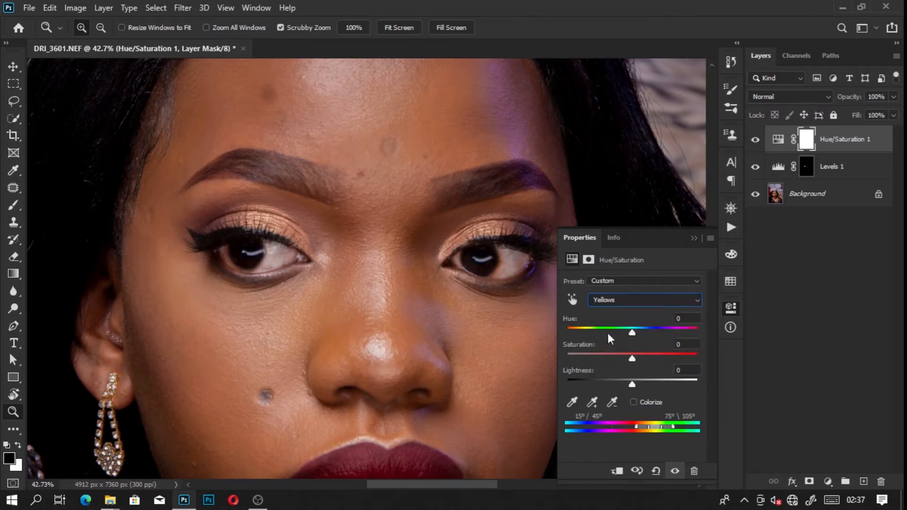
{"action": "left_click_drag", "start_coordinate": [631, 359], "coordinate": [617, 359]}
Step: Set the Hue/Saturation layer's Master saturation to -13 and lightness to about +2
{"action": "left_click", "coordinate": [631, 300]}
{"action": "left_click", "coordinate": [629, 310]}
{"action": "left_click_drag", "start_coordinate": [631, 359], "coordinate": [633, 382]}
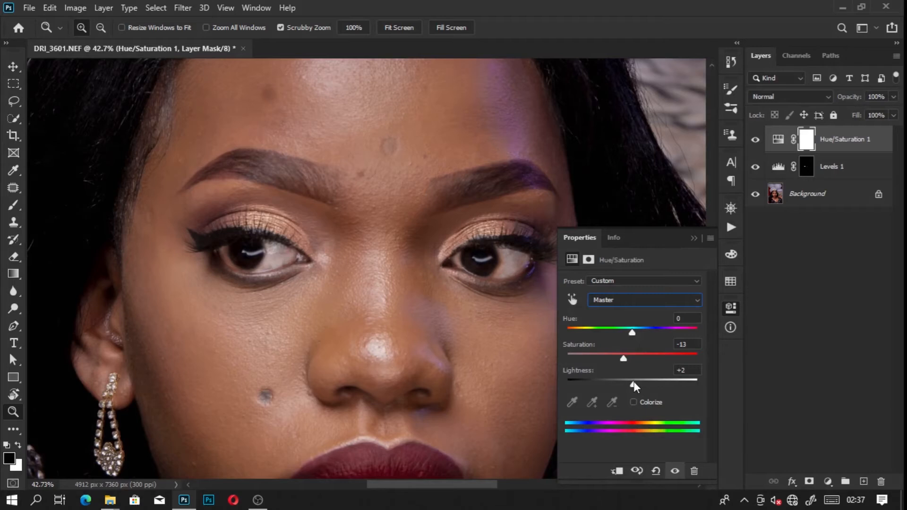
{"action": "left_click", "coordinate": [694, 239]}
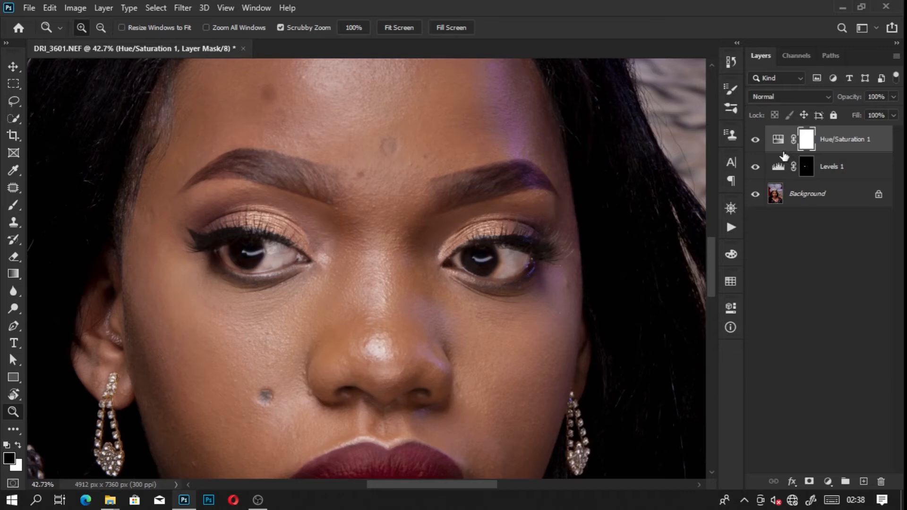
Step: Clip the Hue/Saturation layer to the Levels layer below it
{"action": "key", "text": "alt"}
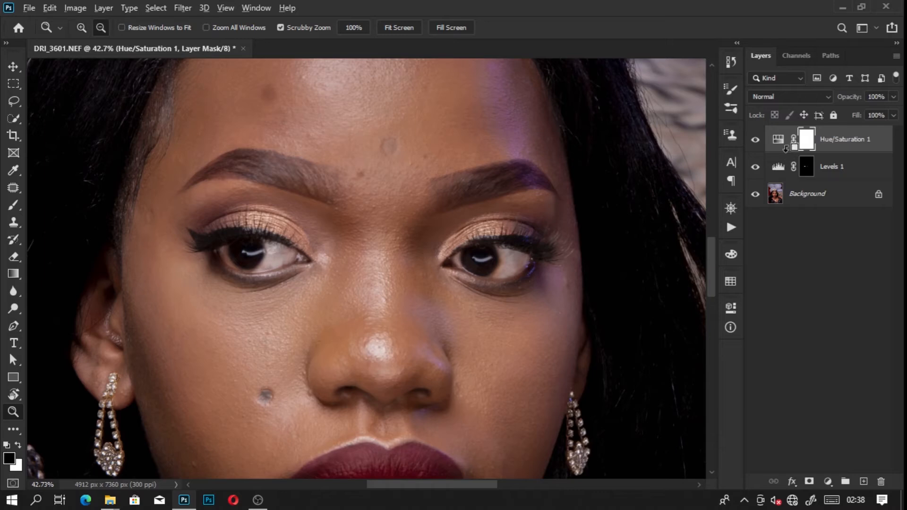
{"action": "left_click", "coordinate": [785, 147], "text": "alt"}
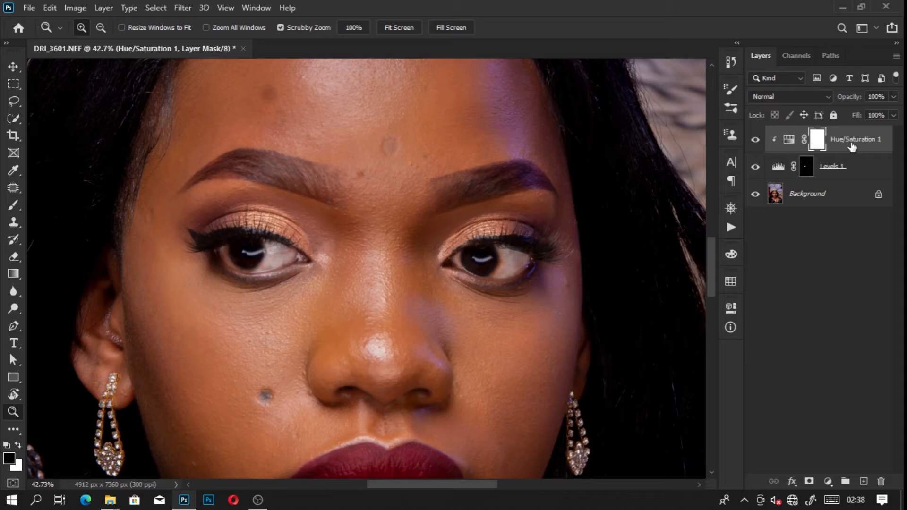
Step: Compare the white of the image's right eye up close with the Hue/Saturation layer hidden and shown
{"action": "left_click", "coordinate": [755, 142]}
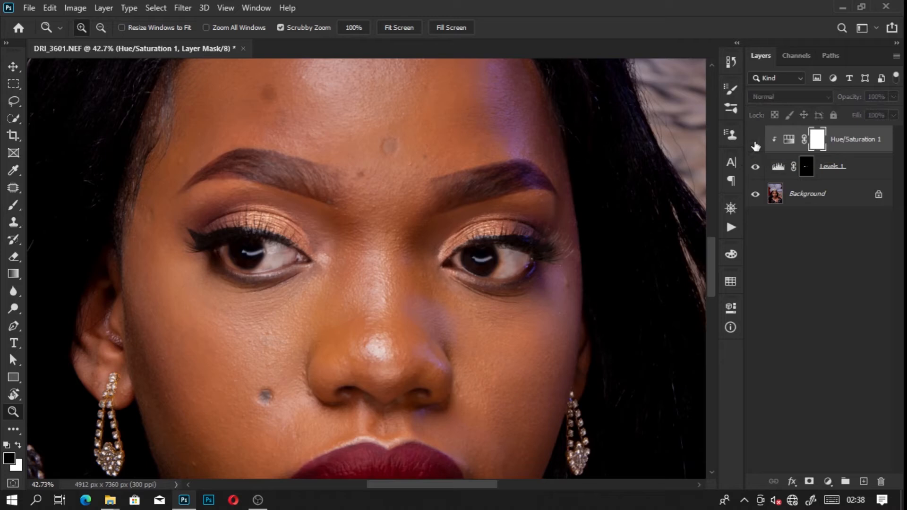
{"action": "left_click", "coordinate": [756, 142]}
{"action": "left_click", "coordinate": [520, 265]}
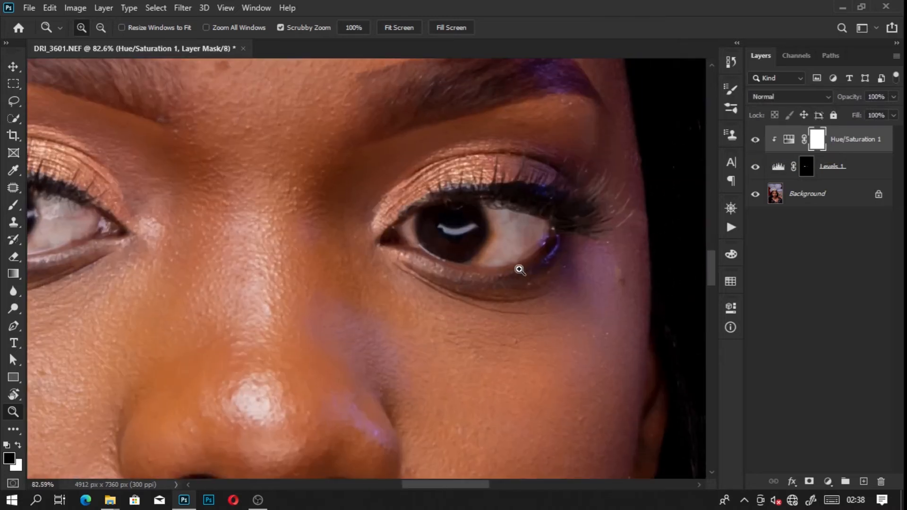
{"action": "left_click", "coordinate": [538, 217]}
{"action": "left_click", "coordinate": [757, 140]}
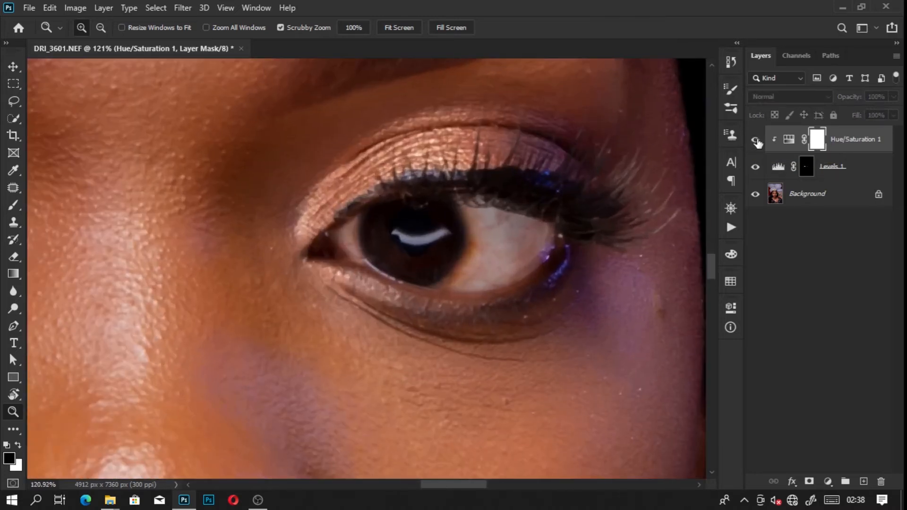
{"action": "left_click", "coordinate": [757, 141]}
{"action": "left_click", "coordinate": [757, 141]}
{"action": "left_click", "coordinate": [757, 142]}
{"action": "left_click", "coordinate": [757, 142]}
{"action": "left_click", "coordinate": [508, 230], "text": "alt"}
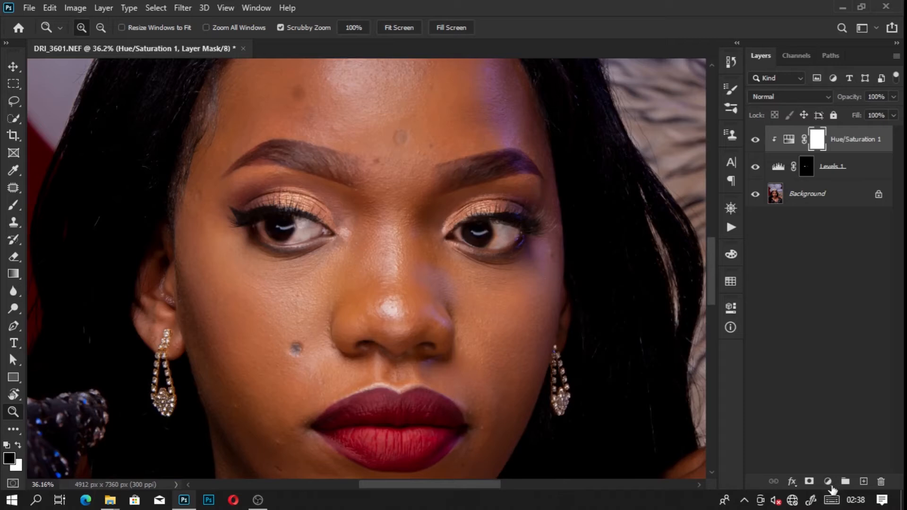
Step: Add a Photo Filter adjustment layer using Cooling Filter (LBB) and clip it to the Levels layer with the Hue/Saturation layer
{"action": "left_click", "coordinate": [828, 481]}
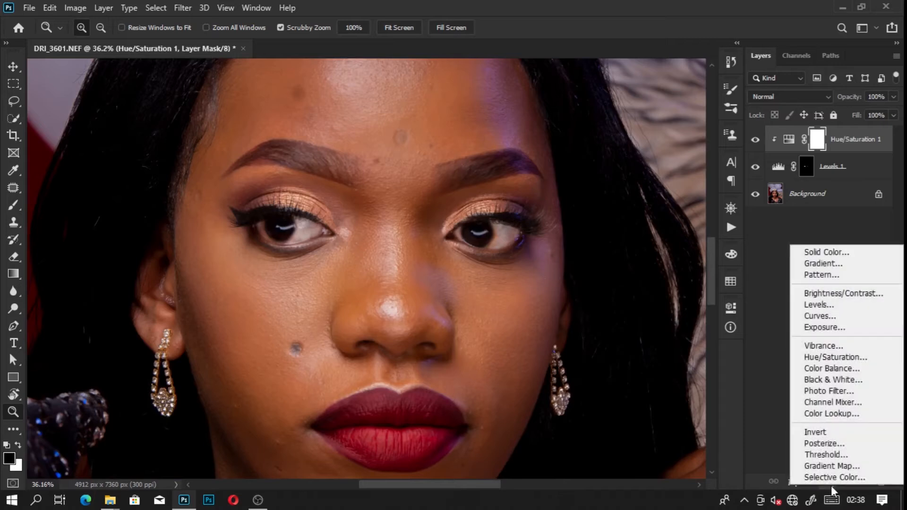
{"action": "left_click", "coordinate": [838, 393]}
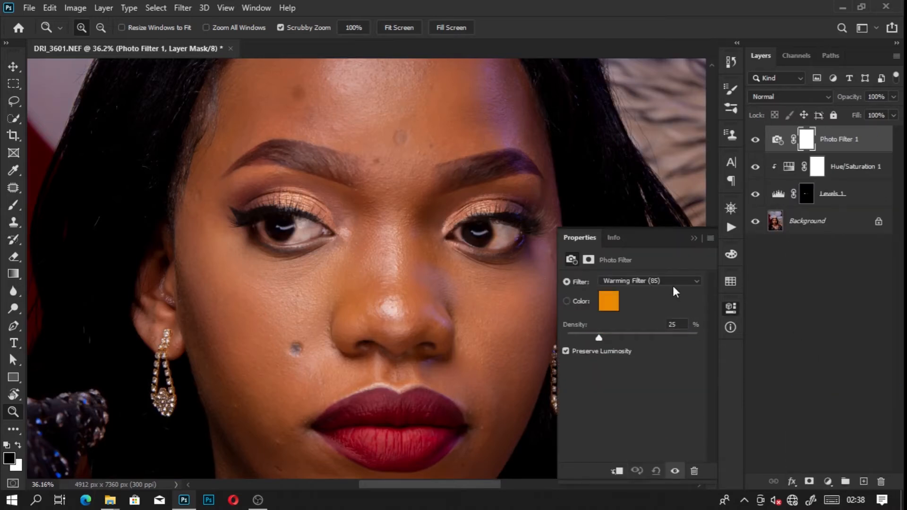
{"action": "left_click", "coordinate": [673, 284]}
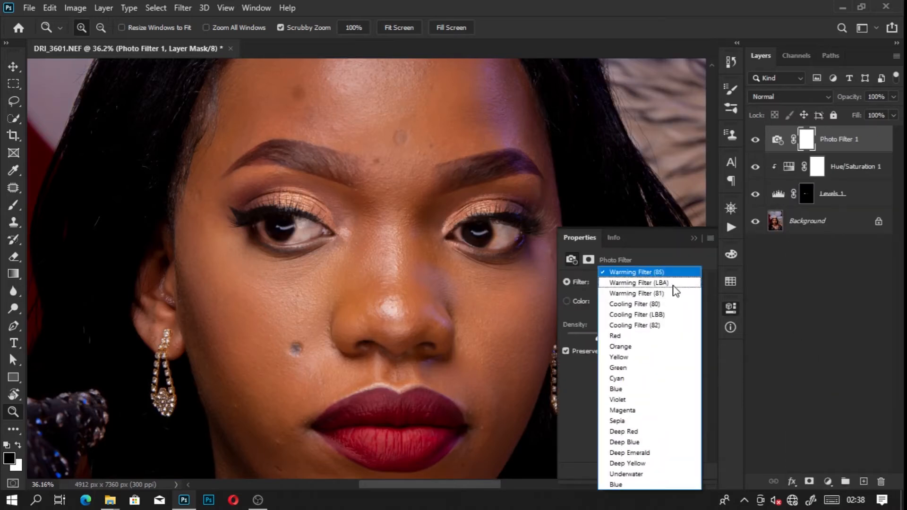
{"action": "left_click", "coordinate": [642, 306]}
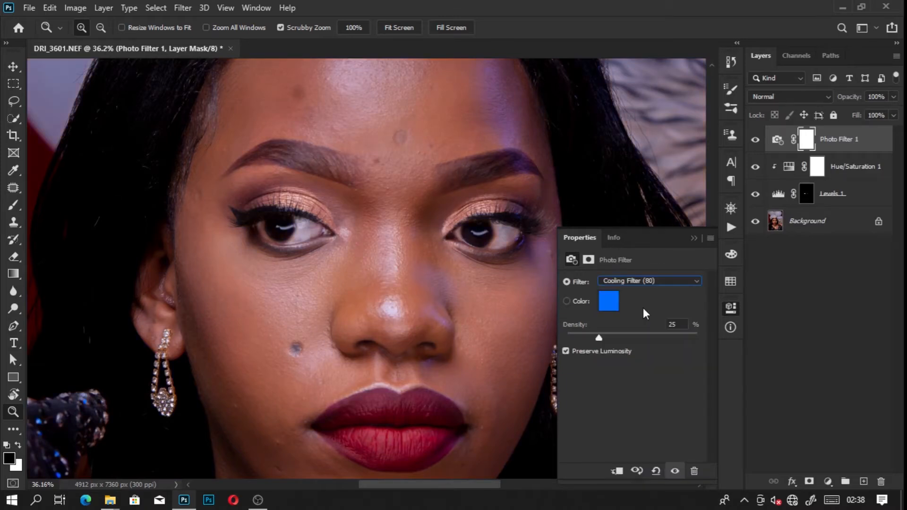
{"action": "left_click", "coordinate": [642, 281]}
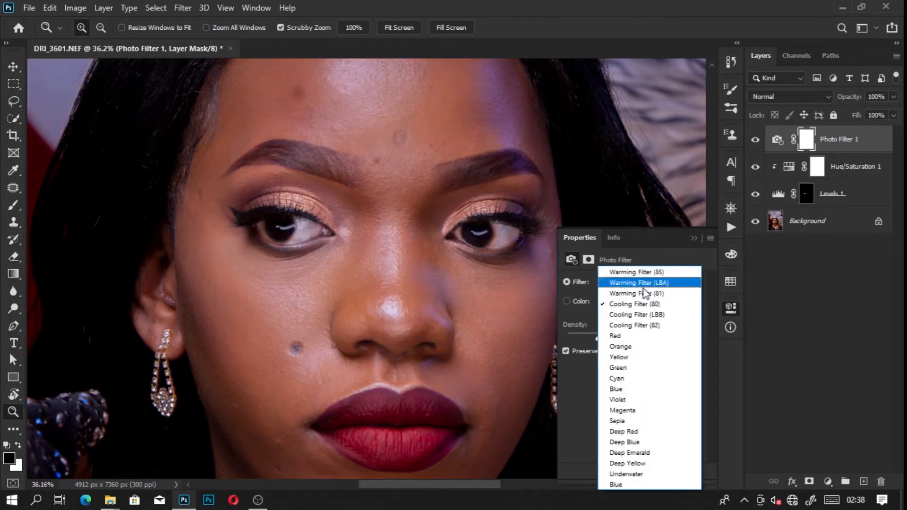
{"action": "left_click", "coordinate": [635, 313]}
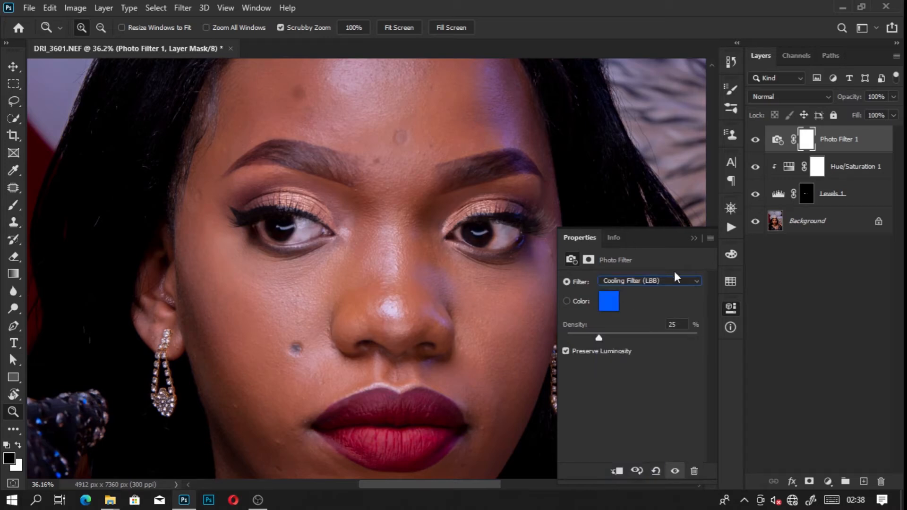
{"action": "left_click_drag", "start_coordinate": [806, 139], "coordinate": [776, 150]}
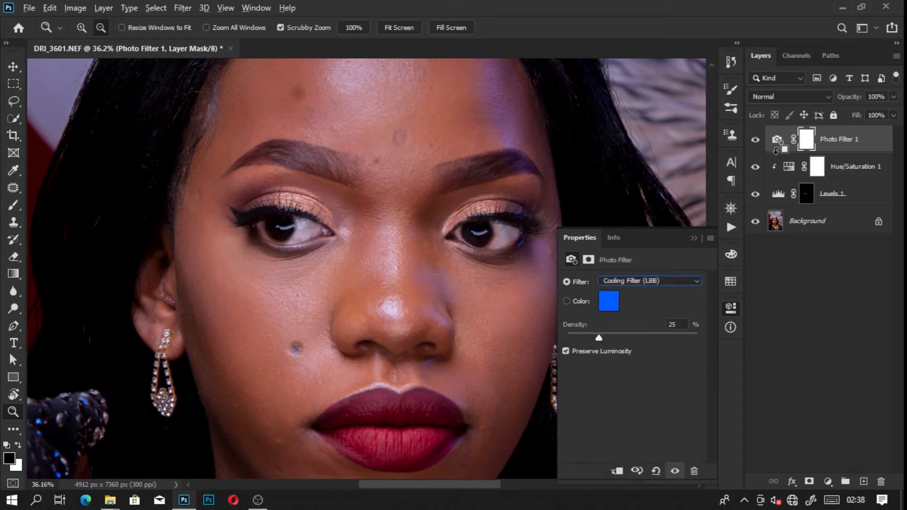
{"action": "left_click", "coordinate": [776, 150], "text": "alt"}
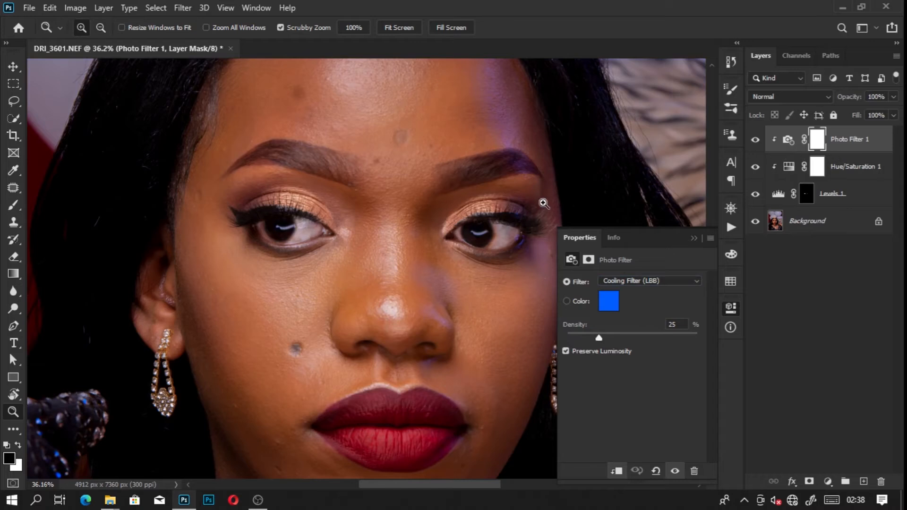
Step: Compare the image's right eye up close with the Photo Filter layer hidden and shown
{"action": "scroll", "coordinate": [509, 235], "scroll_direction": "up", "scroll_amount": 1}
{"action": "scroll", "coordinate": [509, 236], "scroll_direction": "up", "scroll_amount": 6}
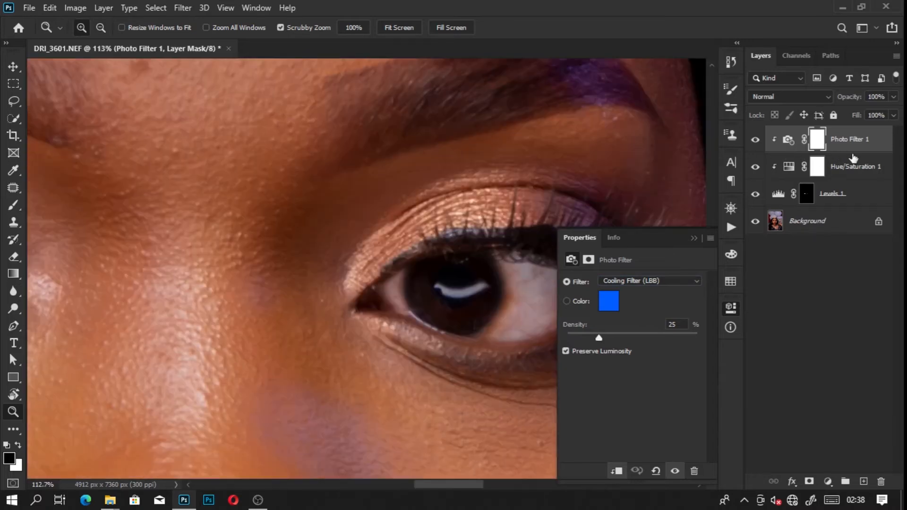
{"action": "left_click", "coordinate": [755, 142]}
{"action": "left_click", "coordinate": [755, 142]}
{"action": "left_click_drag", "start_coordinate": [469, 283], "coordinate": [412, 224]}
{"action": "left_click", "coordinate": [755, 140]}
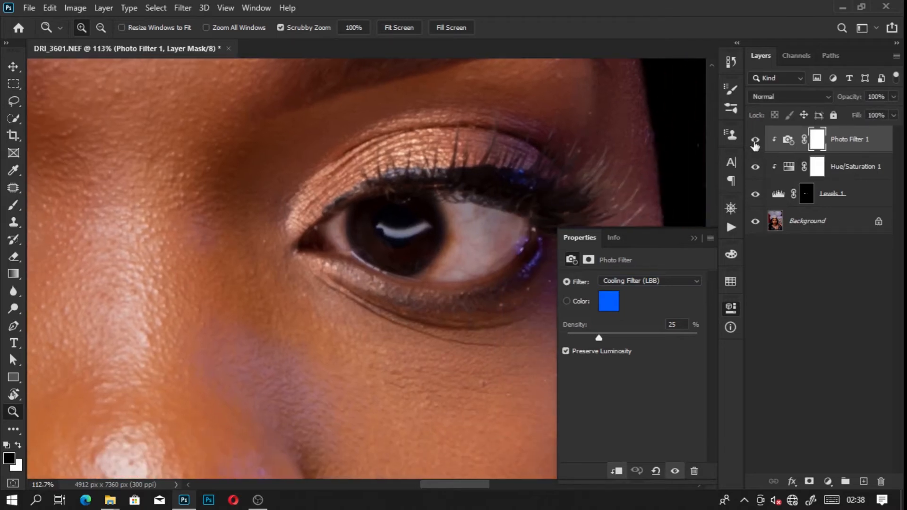
{"action": "left_click_drag", "start_coordinate": [435, 202], "coordinate": [501, 202]}
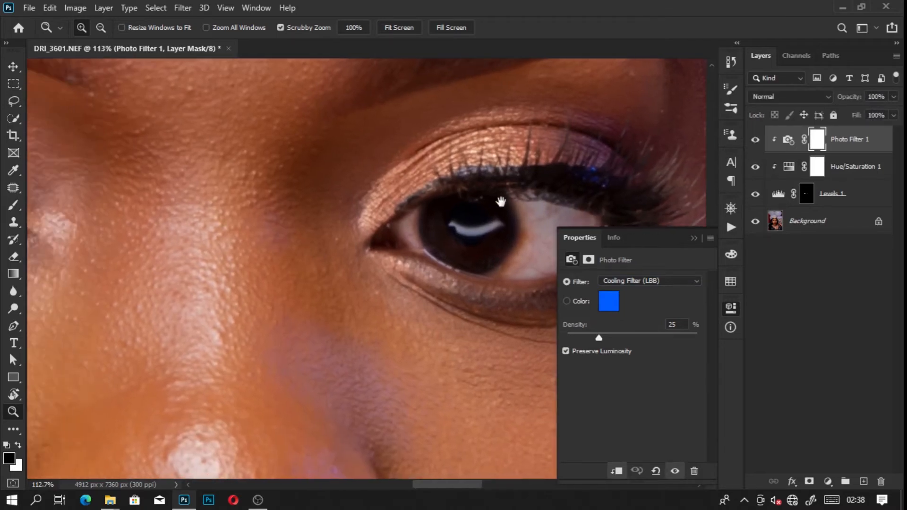
Step: Select the Levels mask with the Brush tool and examine the edges of the brightened areas around both eyes
{"action": "left_click", "coordinate": [808, 195]}
{"action": "key", "text": "b"}
{"action": "scroll", "coordinate": [453, 210], "scroll_direction": "up", "scroll_amount": 4}
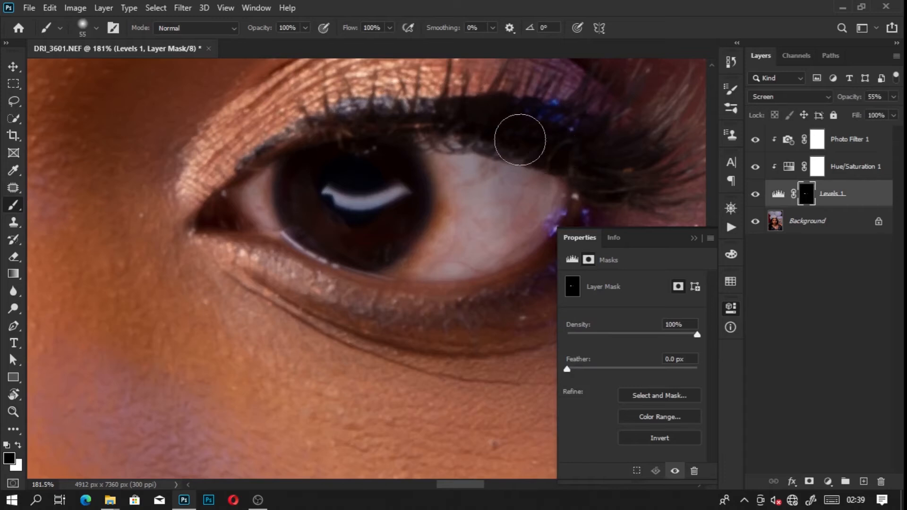
{"action": "left_click_drag", "start_coordinate": [584, 198], "coordinate": [563, 145]}
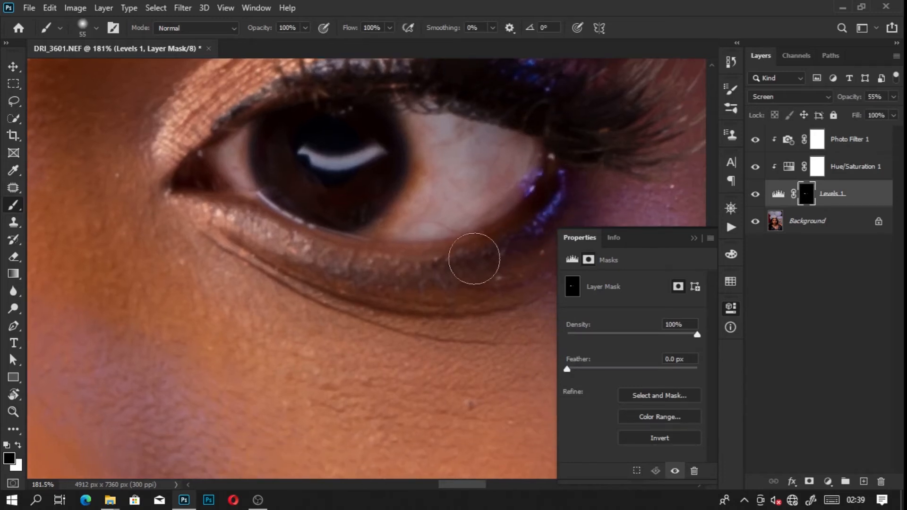
{"action": "left_click_drag", "start_coordinate": [245, 233], "coordinate": [292, 244]}
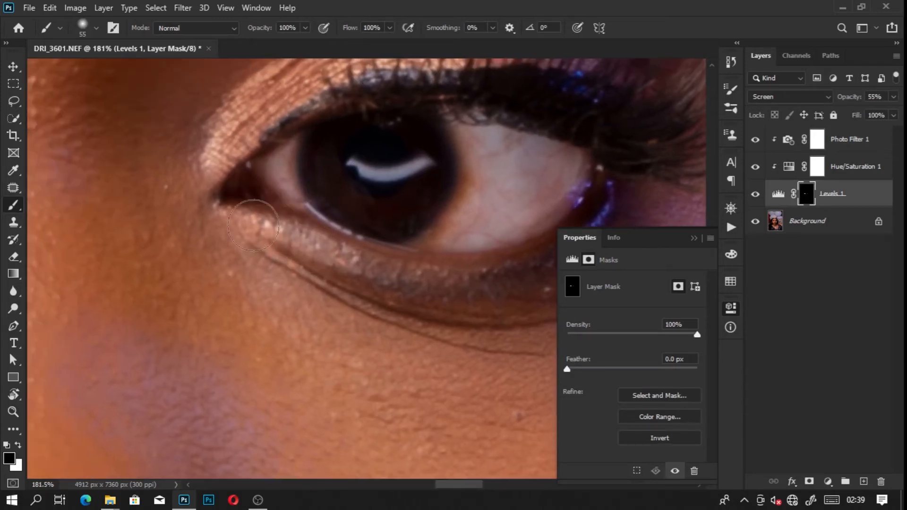
{"action": "left_click_drag", "start_coordinate": [219, 188], "coordinate": [292, 228]}
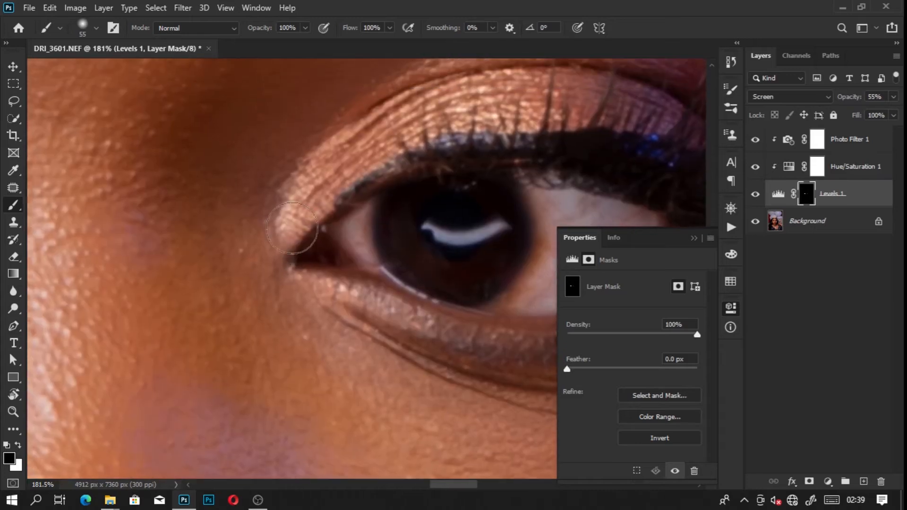
{"action": "scroll", "coordinate": [279, 215], "scroll_direction": "down", "scroll_amount": 3}
{"action": "left_click_drag", "start_coordinate": [263, 202], "coordinate": [198, 202]}
{"action": "scroll", "coordinate": [179, 200], "scroll_direction": "left", "scroll_amount": 3}
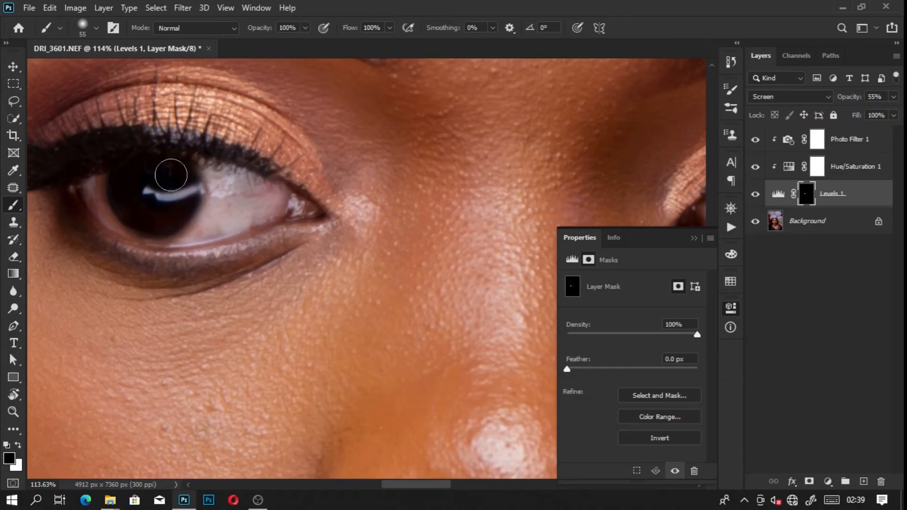
{"action": "scroll", "coordinate": [146, 168], "scroll_direction": "right", "scroll_amount": 5}
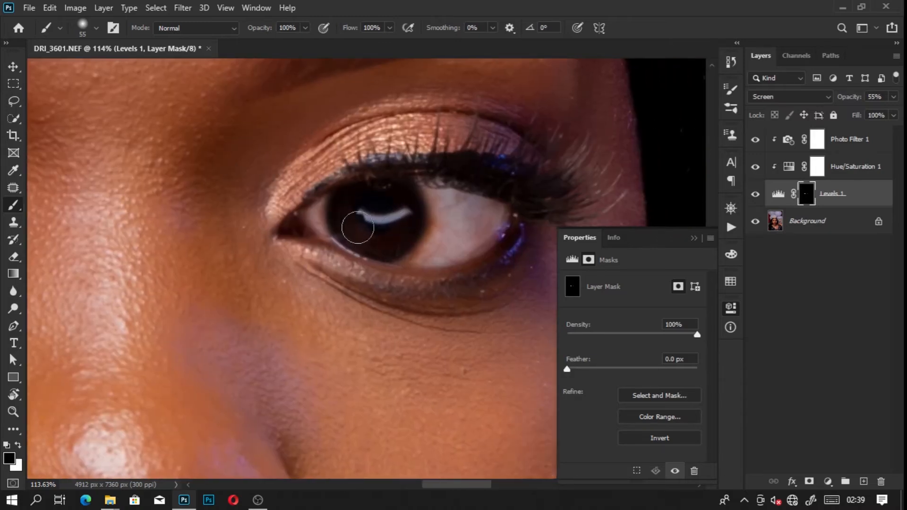
{"action": "scroll", "coordinate": [450, 194], "scroll_direction": "down", "scroll_amount": 3}
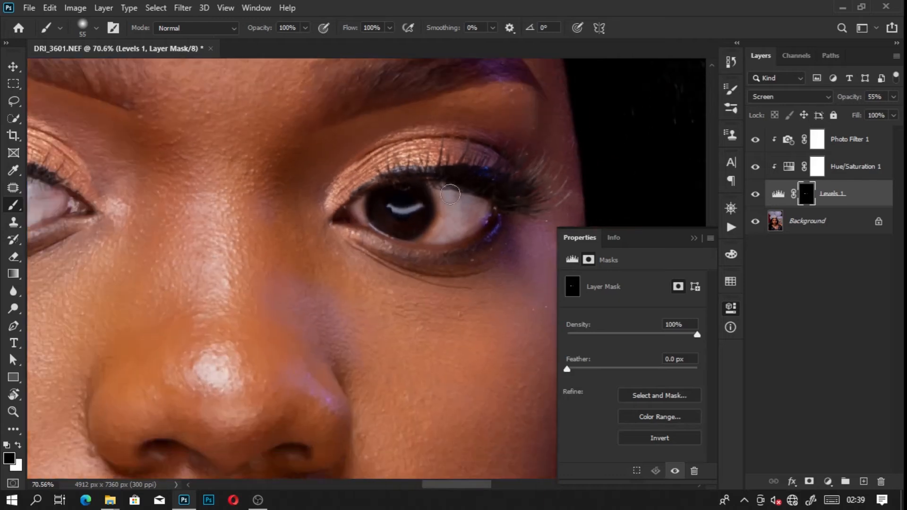
{"action": "scroll", "coordinate": [450, 194], "scroll_direction": "down", "scroll_amount": 2}
{"action": "scroll", "coordinate": [331, 227], "scroll_direction": "left", "scroll_amount": 3}
{"action": "scroll", "coordinate": [196, 196], "scroll_direction": "up", "scroll_amount": 4}
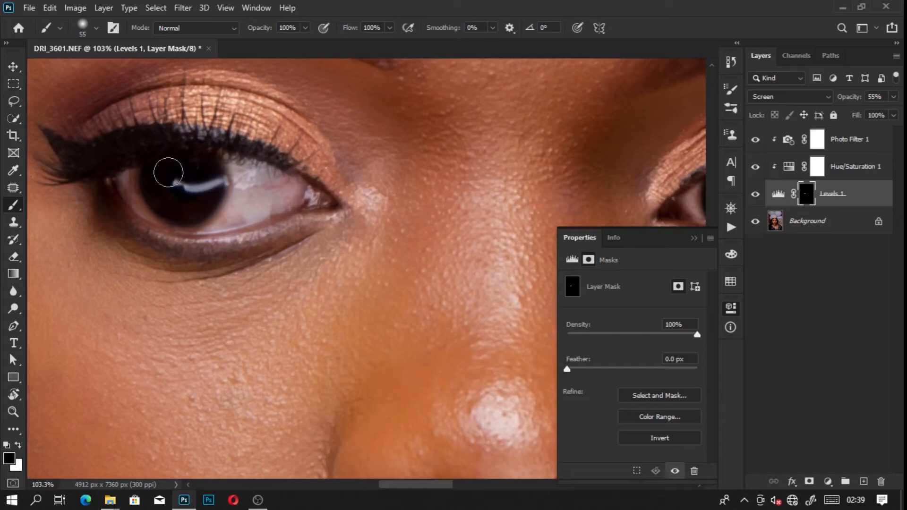
Step: Paint white on the Levels mask along the outer and lower white of the image's left eye with a 26 px brush
{"action": "right_click", "coordinate": [166, 205], "text": "alt"}
{"action": "key", "text": "x"}
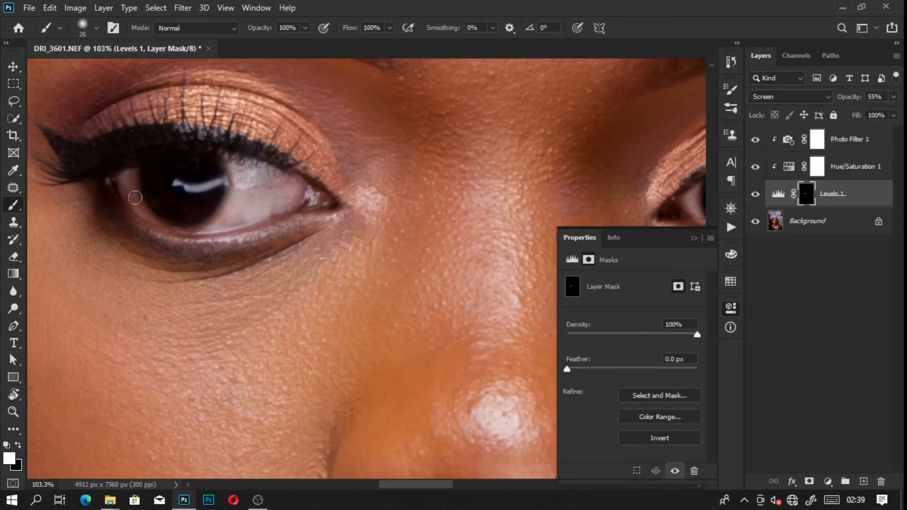
{"action": "left_click_drag", "start_coordinate": [145, 208], "coordinate": [230, 229]}
{"action": "scroll", "coordinate": [253, 194], "scroll_direction": "down", "scroll_amount": 5}
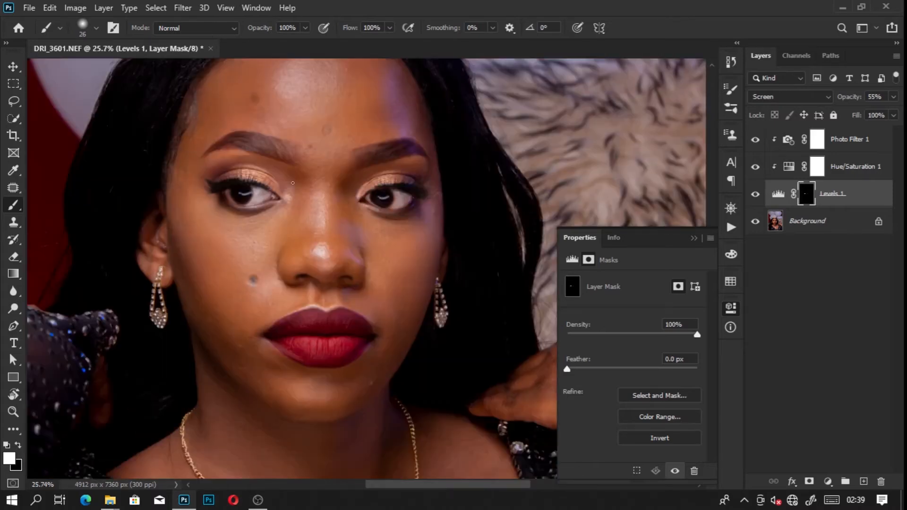
{"action": "scroll", "coordinate": [339, 184], "scroll_direction": "up", "scroll_amount": 1}
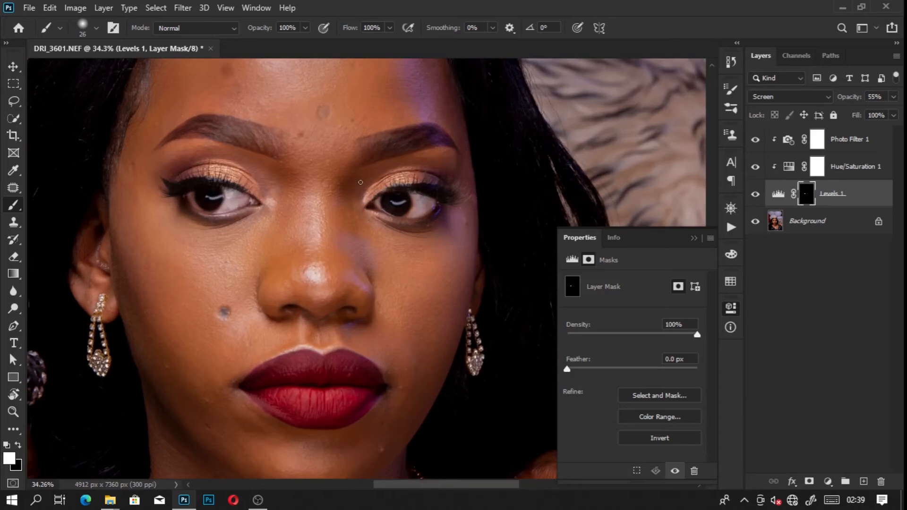
Step: Compare the portrait with all eye adjustment layers hidden and shown, at wide view and close up on the face
{"action": "scroll", "coordinate": [361, 183], "scroll_direction": "down", "scroll_amount": 5}
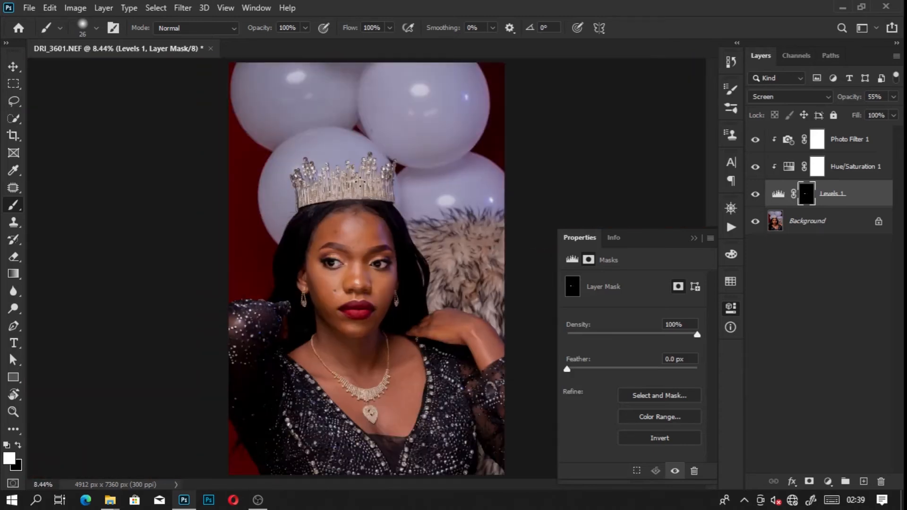
{"action": "scroll", "coordinate": [360, 183], "scroll_direction": "up", "scroll_amount": 1}
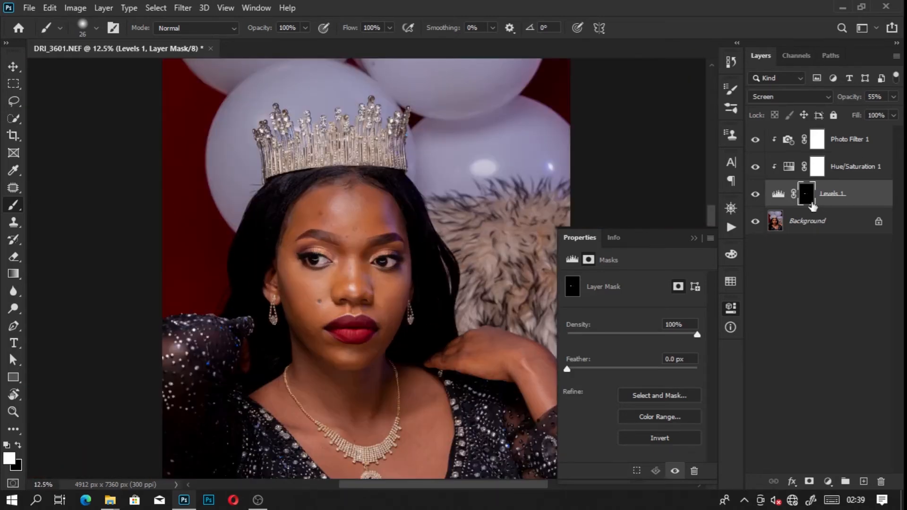
{"action": "left_click", "coordinate": [758, 222], "text": "alt"}
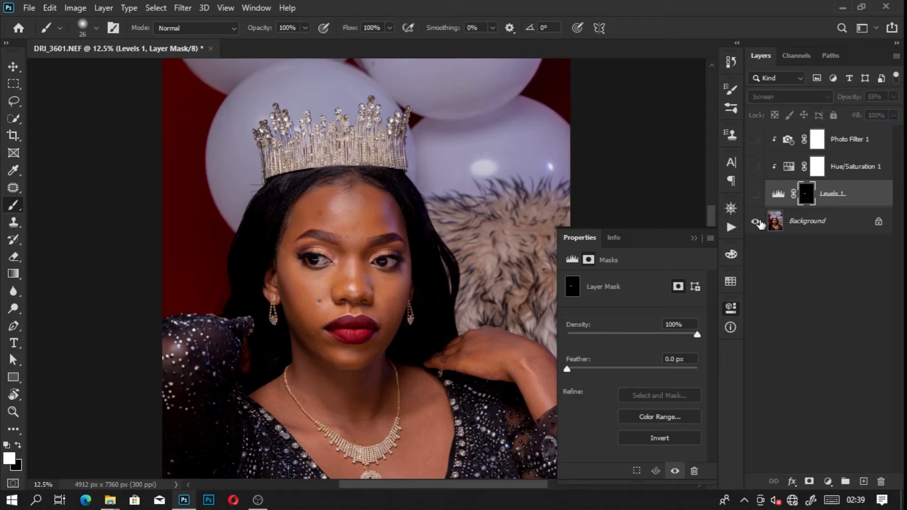
{"action": "left_click", "coordinate": [758, 222], "text": "alt"}
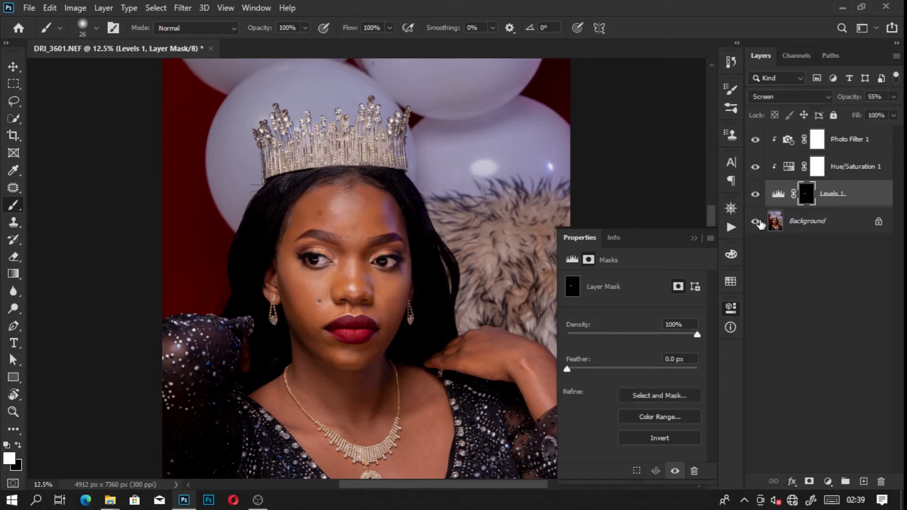
{"action": "left_click", "coordinate": [759, 222], "text": "alt"}
{"action": "left_click", "coordinate": [758, 222], "text": "alt"}
{"action": "scroll", "coordinate": [354, 261], "scroll_direction": "up", "scroll_amount": 2, "text": "alt"}
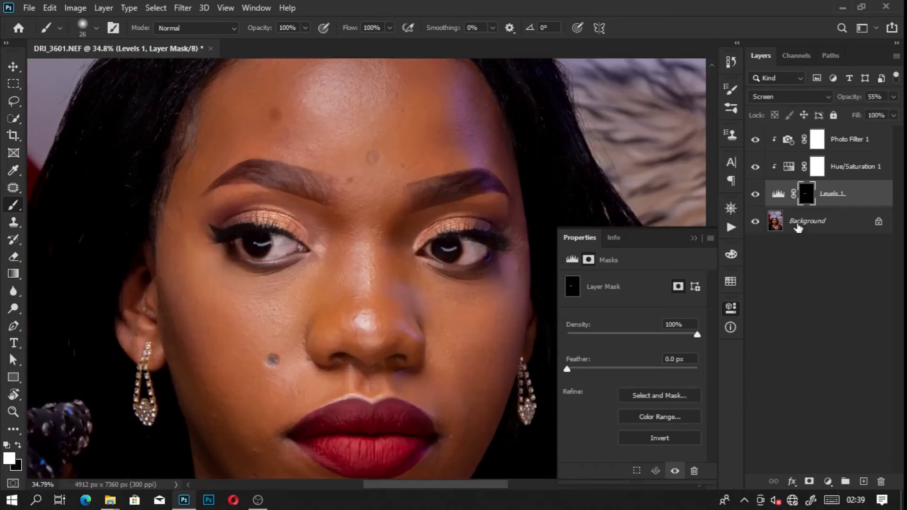
{"action": "left_click", "coordinate": [757, 222], "text": "alt"}
{"action": "left_click", "coordinate": [757, 222], "text": "alt"}
{"action": "left_click", "coordinate": [757, 222], "text": "alt"}
{"action": "left_click", "coordinate": [757, 222], "text": "alt"}
{"action": "scroll", "coordinate": [462, 202], "scroll_direction": "down", "scroll_amount": 5}
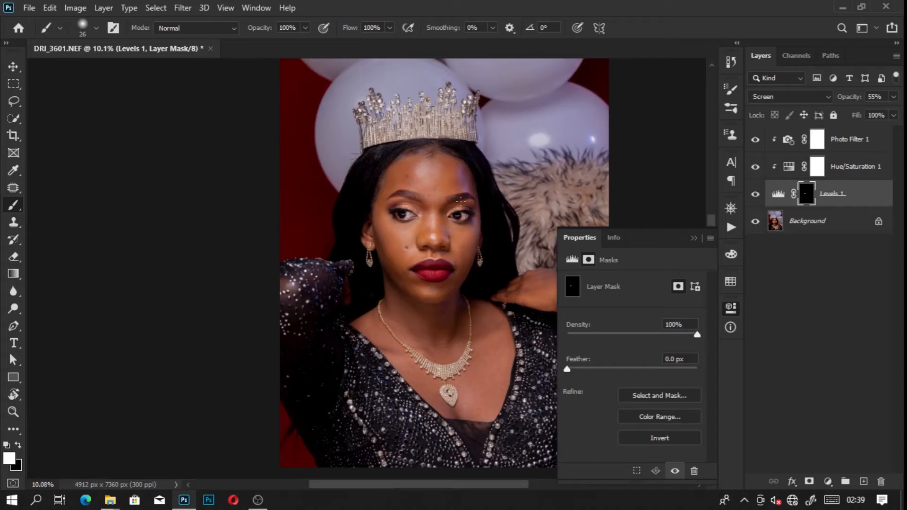
Step: Group the Levels, Hue/Saturation and Photo Filter layers and name the group "eyes"
{"action": "left_click", "coordinate": [815, 139]}
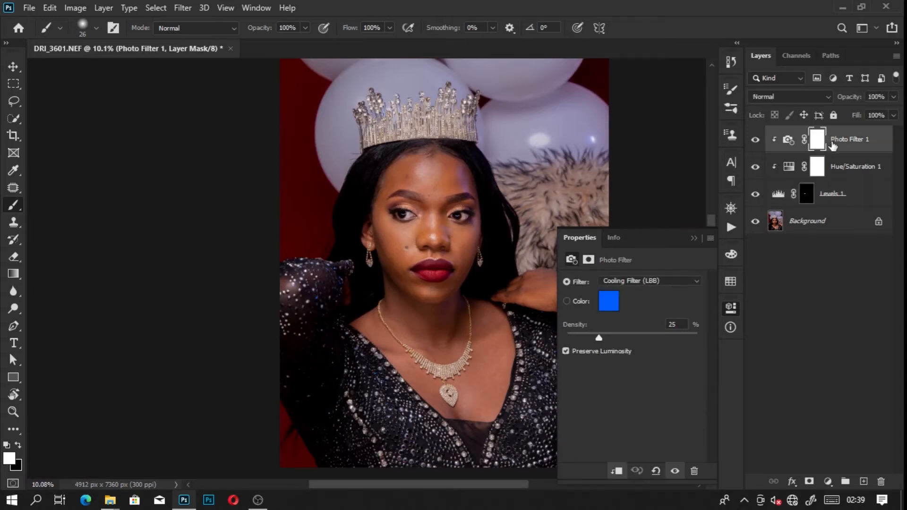
{"action": "left_click", "coordinate": [846, 177]}
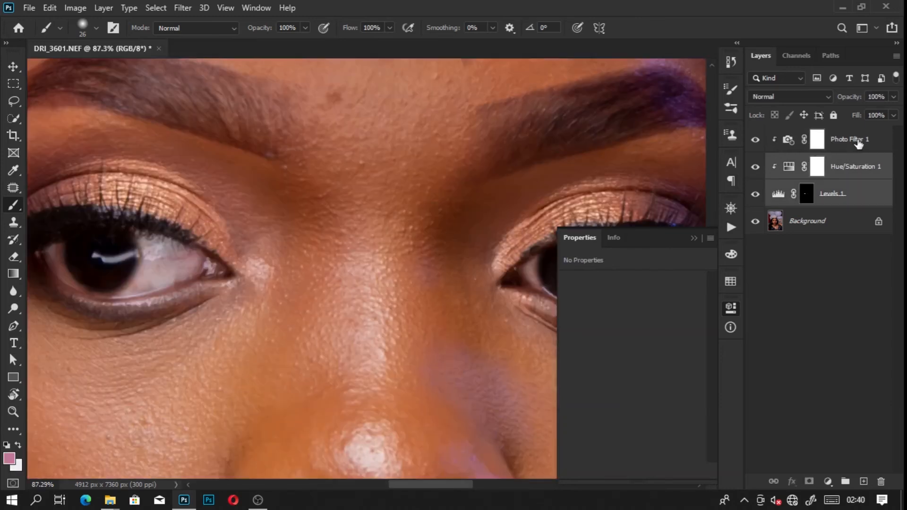
{"action": "left_click", "coordinate": [859, 142], "text": "shift"}
{"action": "key", "text": "ctrl+g"}
{"action": "double_click", "coordinate": [812, 134]}
{"action": "type", "text": "eye"}
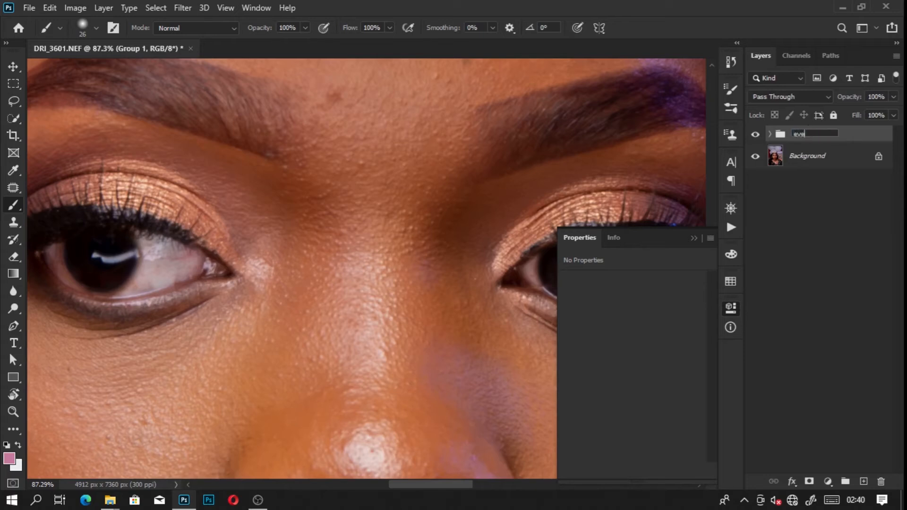
{"action": "type", "text": "s"}
{"action": "left_click", "coordinate": [864, 254]}
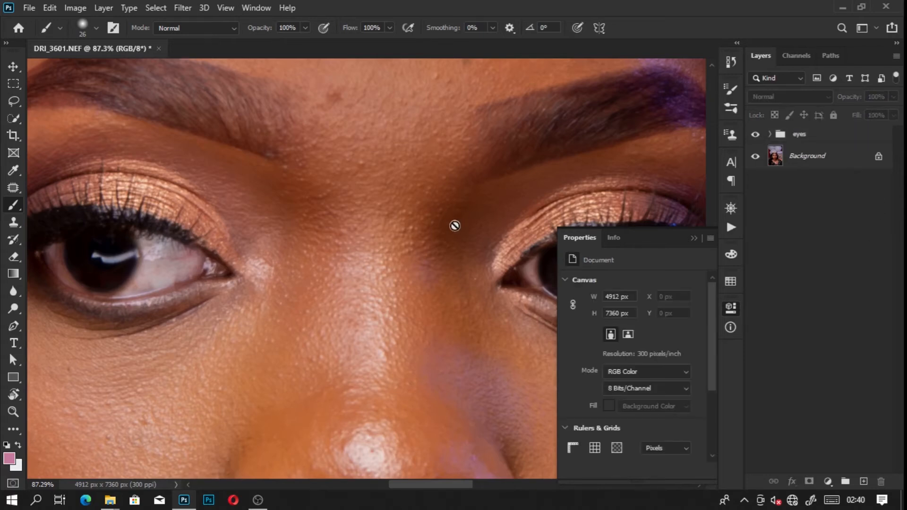
Step: Stamp all visible layers into a new merged layer above the eyes group
{"action": "scroll", "coordinate": [453, 225], "scroll_direction": "down", "scroll_amount": 5}
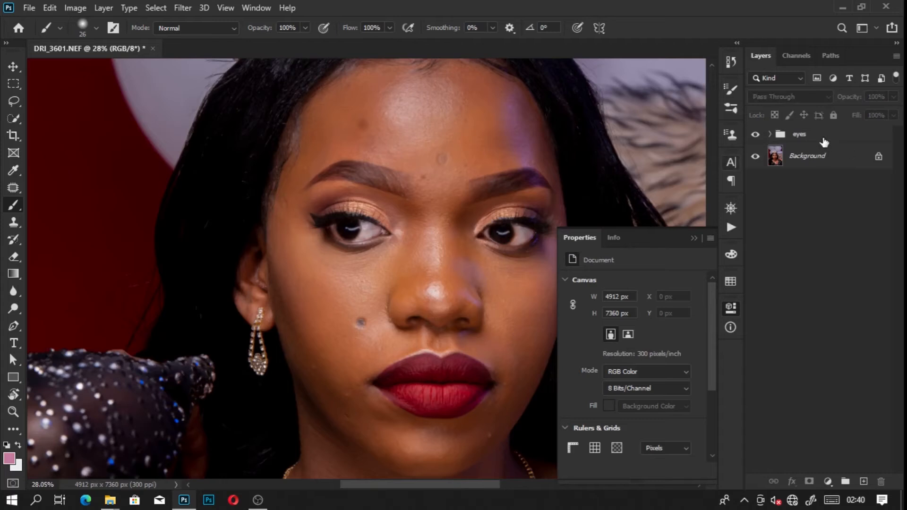
{"action": "left_click", "coordinate": [824, 137]}
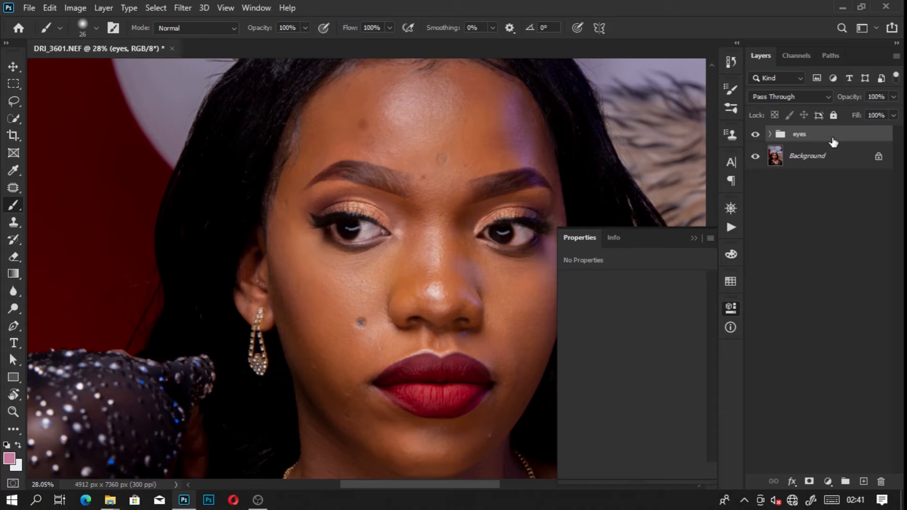
{"action": "key", "text": "ctrl+shift+alt+e"}
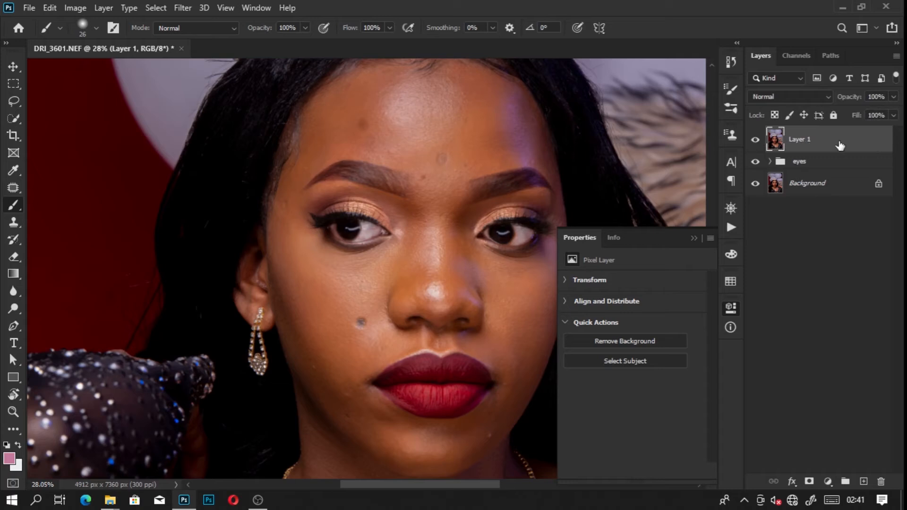
Step: Start Smart Sharpen on the merged layer, preview the image's left eye, and set Amount to 500% and Radius to 1.8 px
{"action": "left_click", "coordinate": [13, 412]}
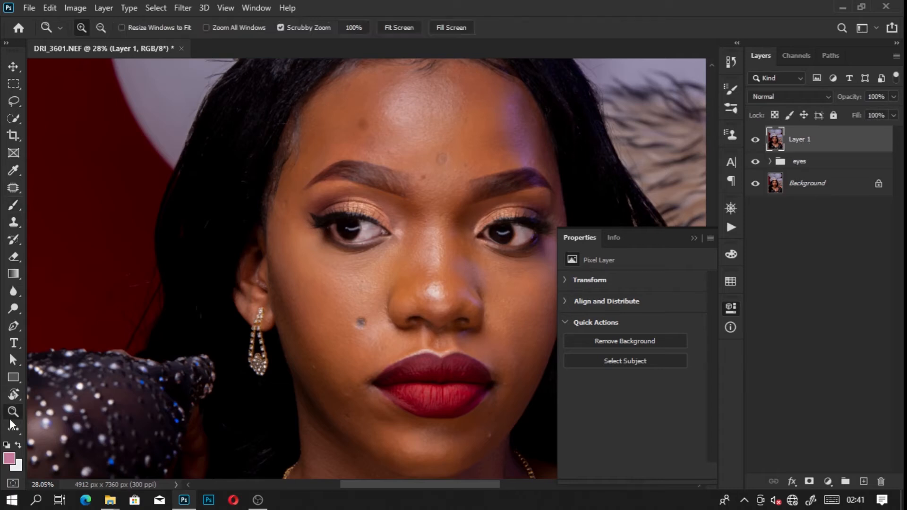
{"action": "mouse_move", "coordinate": [463, 131]}
{"action": "left_mouse_down"}
{"action": "mouse_move", "coordinate": [425, 132]}
{"action": "mouse_move", "coordinate": [448, 132]}
{"action": "left_mouse_up"}
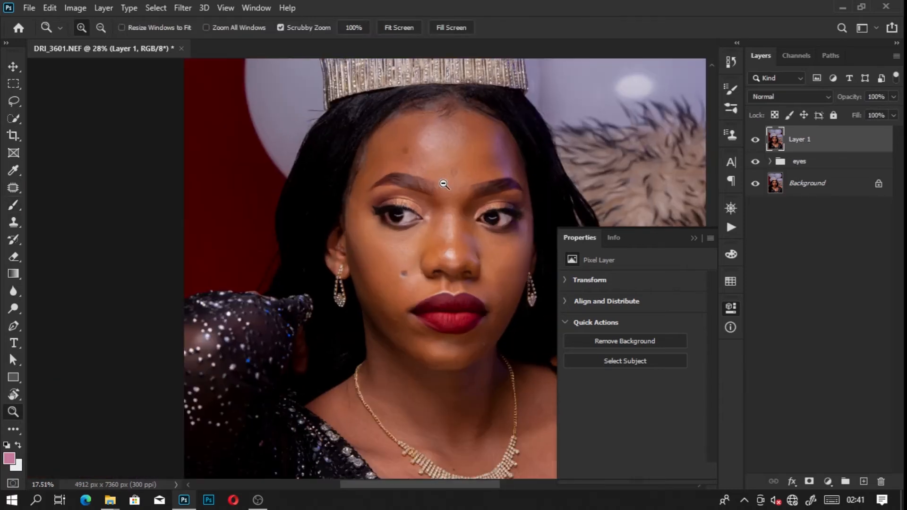
{"action": "left_click", "coordinate": [184, 8]}
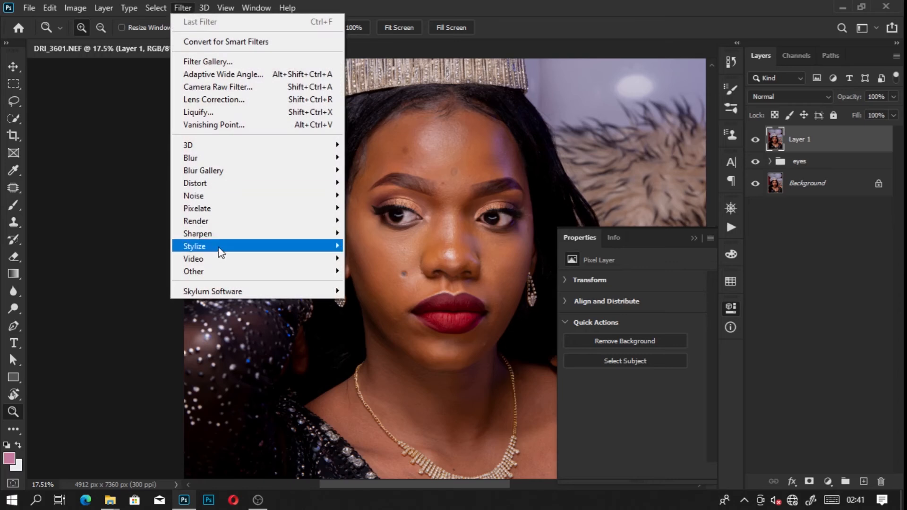
{"action": "mouse_move", "coordinate": [219, 236]}
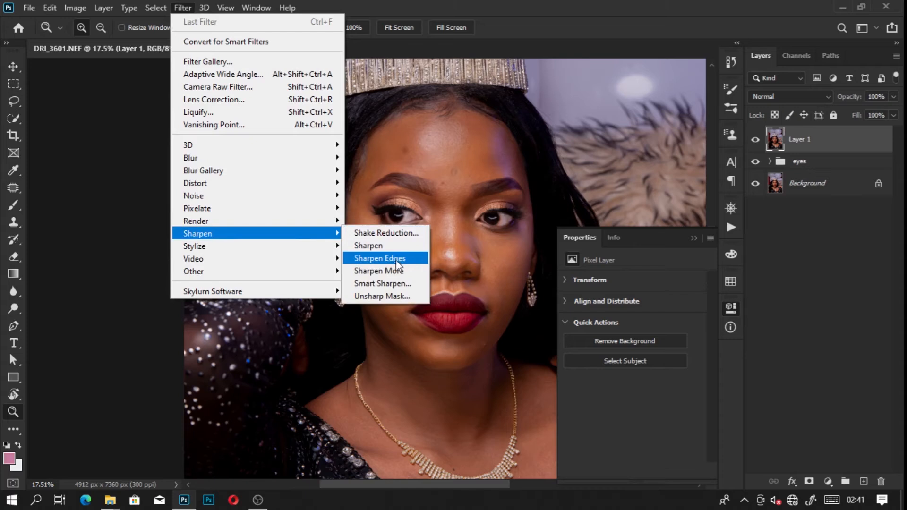
{"action": "left_click", "coordinate": [392, 284]}
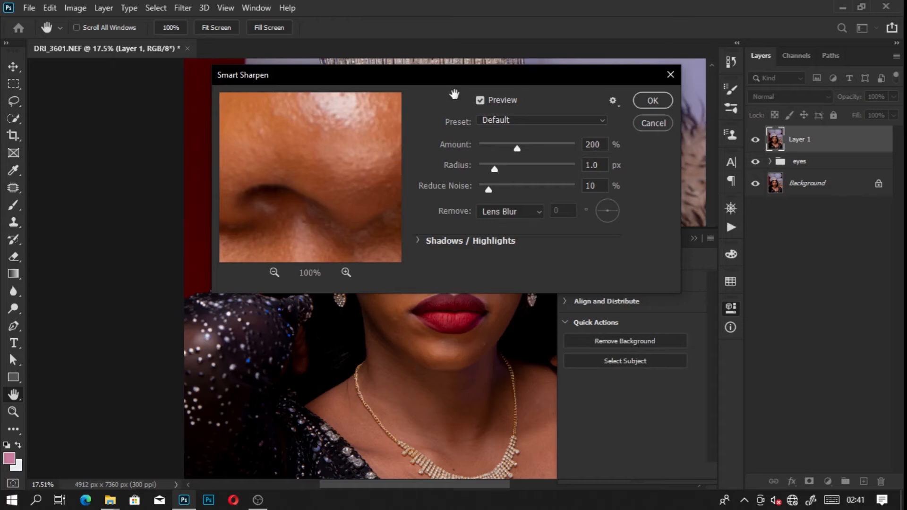
{"action": "left_click_drag", "start_coordinate": [477, 81], "coordinate": [484, 130]}
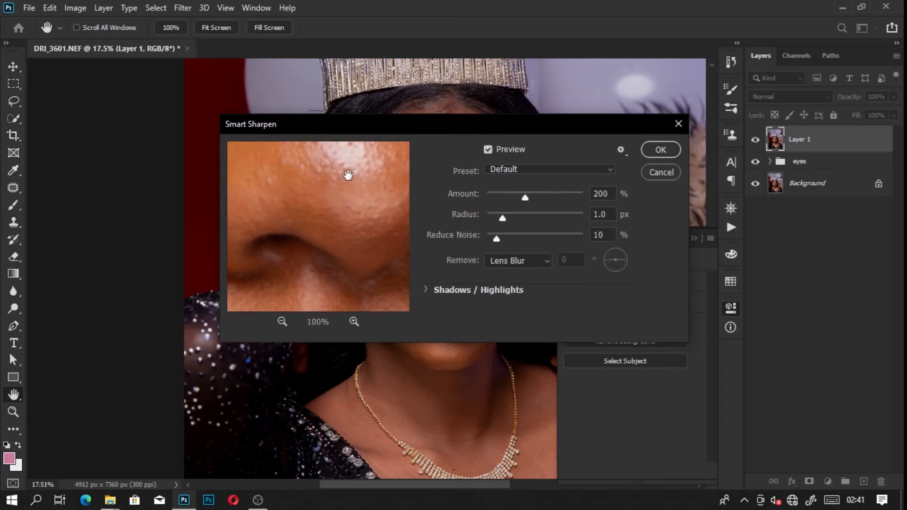
{"action": "left_click_drag", "start_coordinate": [349, 176], "coordinate": [377, 235]}
{"action": "left_click_drag", "start_coordinate": [331, 209], "coordinate": [385, 199]}
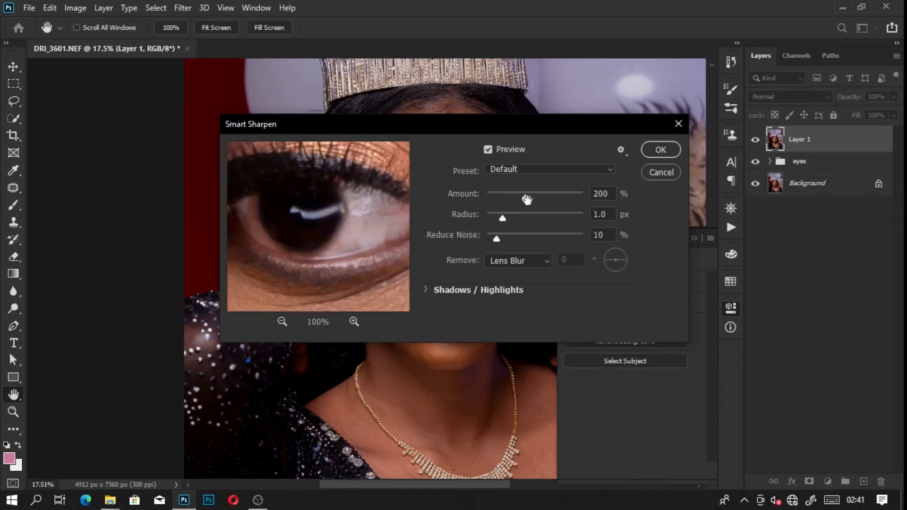
{"action": "left_click_drag", "start_coordinate": [527, 201], "coordinate": [577, 198]}
{"action": "left_click_drag", "start_coordinate": [503, 218], "coordinate": [511, 217]}
{"action": "left_click", "coordinate": [509, 220]}
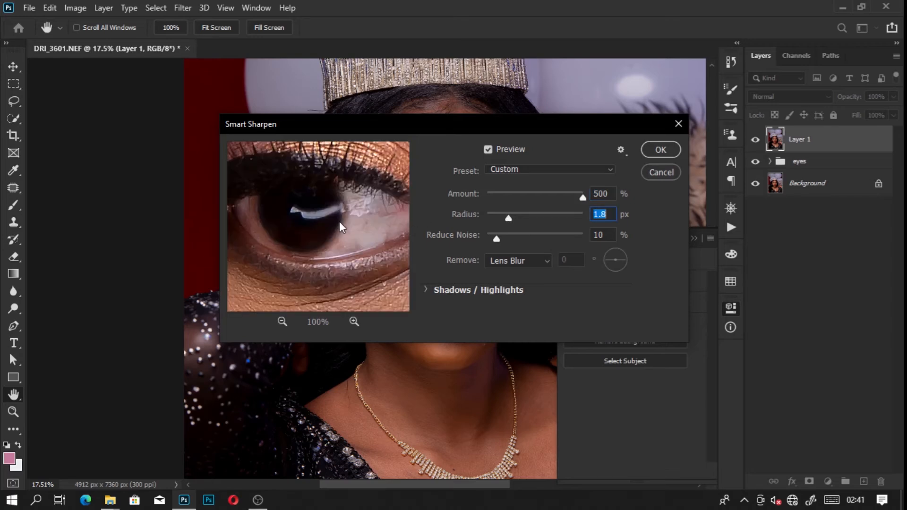
Step: Try a 0.3 px Smart Sharpen radius and compare the image's left eye at 0% and 500% amount
{"action": "key", "text": "ctrl+plus"}
{"action": "key", "text": "ctrl+plus"}
{"action": "key", "text": "ctrl+plus"}
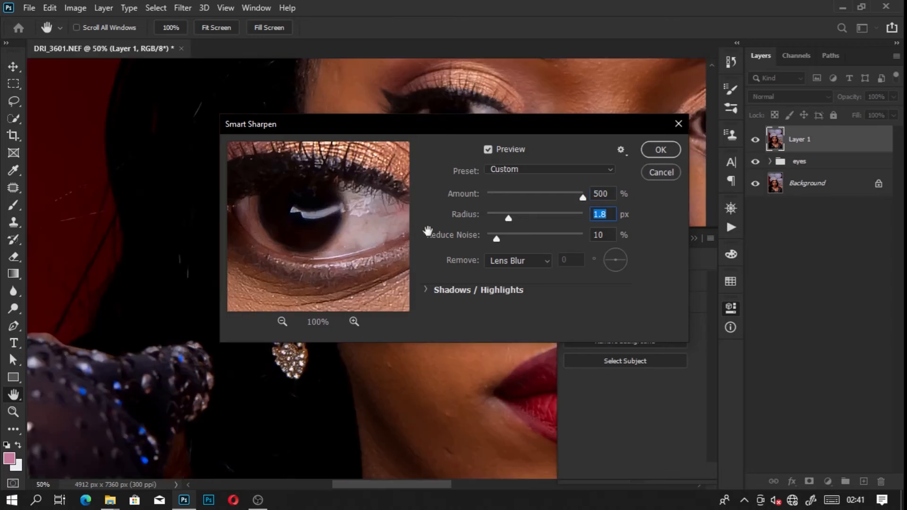
{"action": "left_click", "coordinate": [492, 219]}
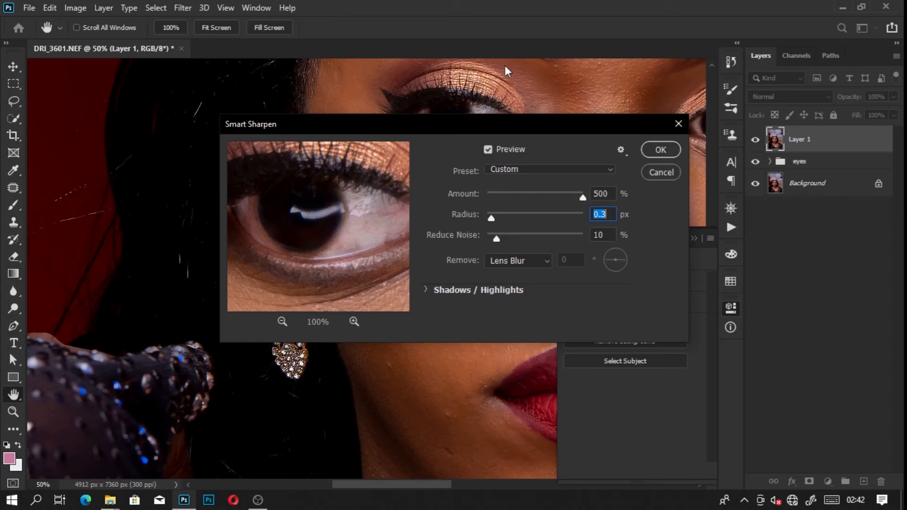
{"action": "left_click", "coordinate": [525, 88]}
{"action": "left_click_drag", "start_coordinate": [411, 119], "coordinate": [620, 220]}
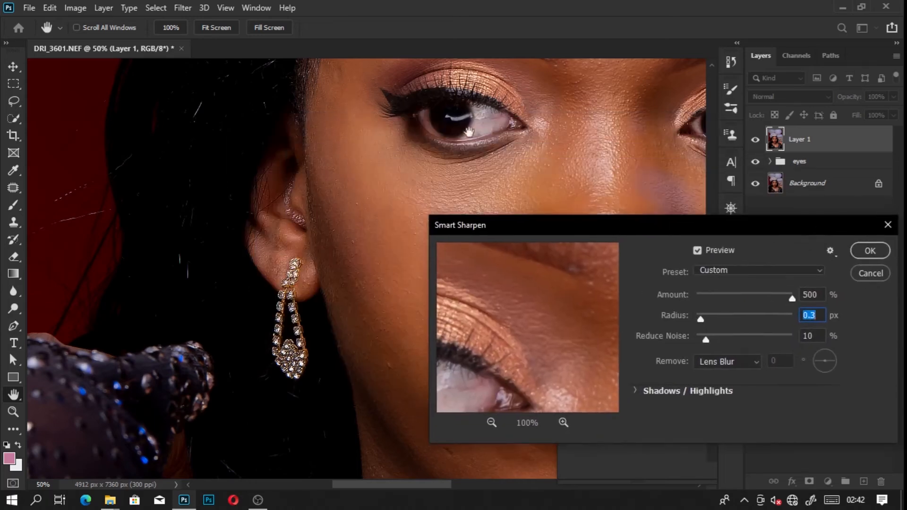
{"action": "scroll", "coordinate": [469, 132], "scroll_direction": "right", "scroll_amount": 3}
{"action": "key", "text": "ctrl+plus"}
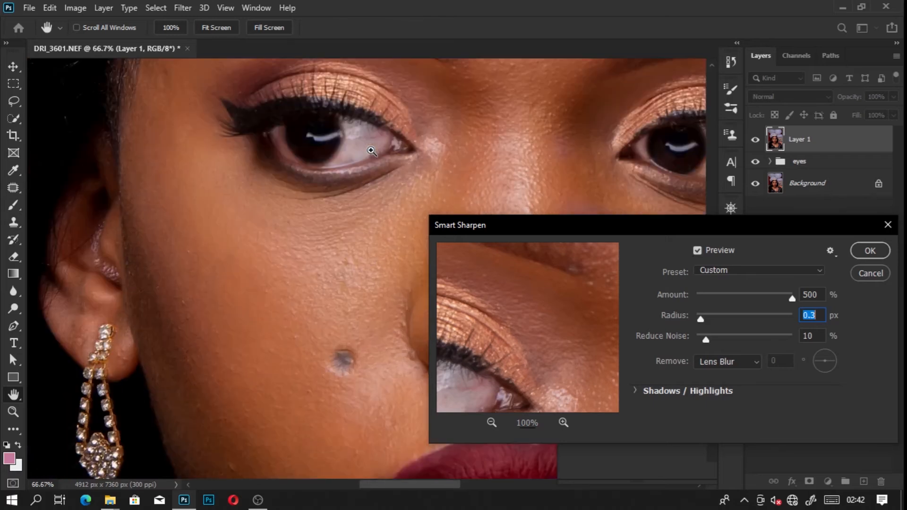
{"action": "left_click", "coordinate": [372, 151], "text": "ctrl"}
{"action": "scroll", "coordinate": [318, 204], "scroll_direction": "up", "scroll_amount": 3}
{"action": "left_click_drag", "start_coordinate": [777, 295], "coordinate": [696, 299]}
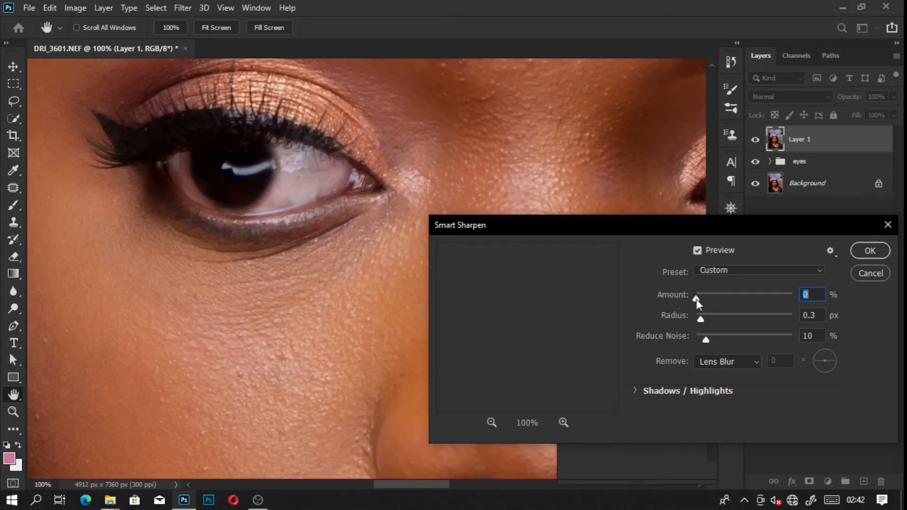
{"action": "left_click_drag", "start_coordinate": [699, 298], "coordinate": [806, 299]}
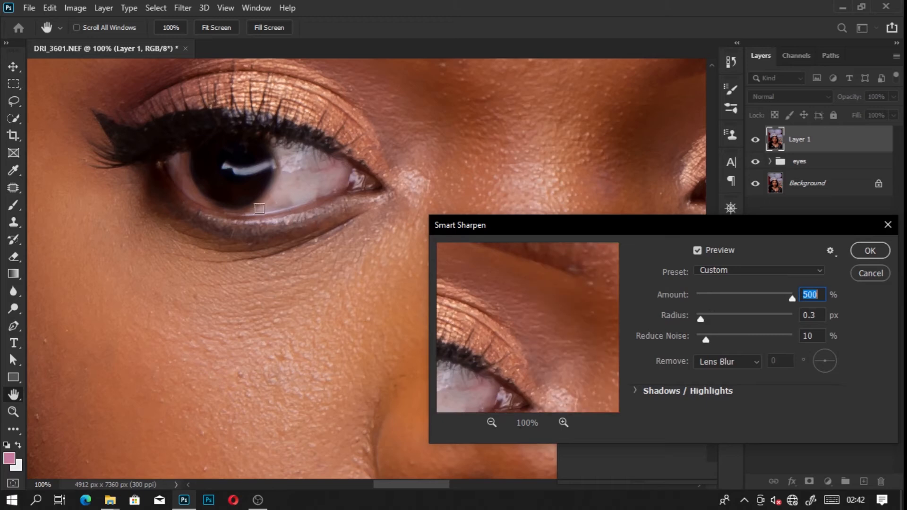
Step: Try Smart Sharpen radii of 7.0 and 1.8 px, and settle on 3.6 px
{"action": "left_click_drag", "start_coordinate": [702, 320], "coordinate": [741, 319]}
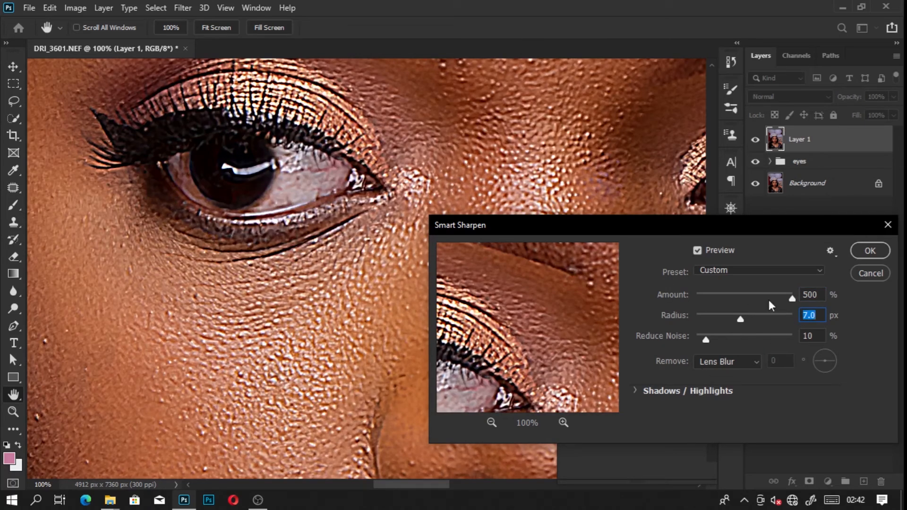
{"action": "left_click", "coordinate": [718, 316]}
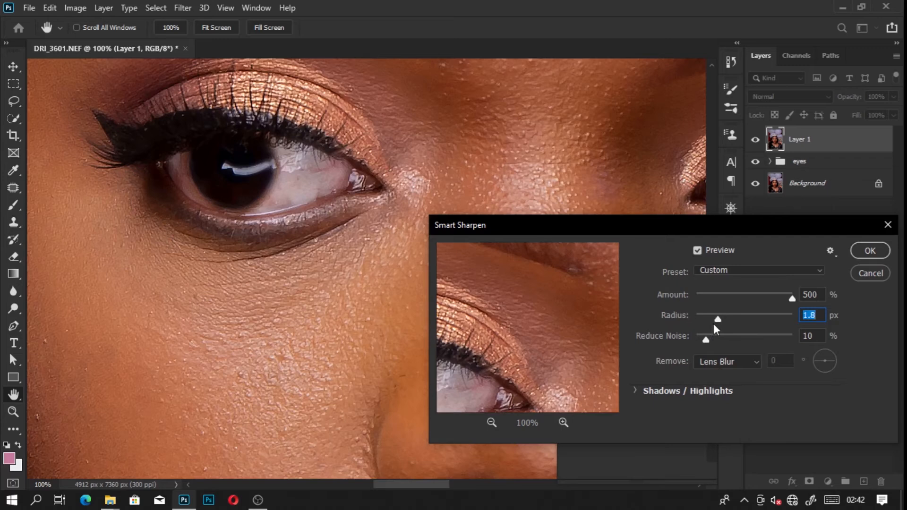
{"action": "left_click_drag", "start_coordinate": [720, 318], "coordinate": [730, 315]}
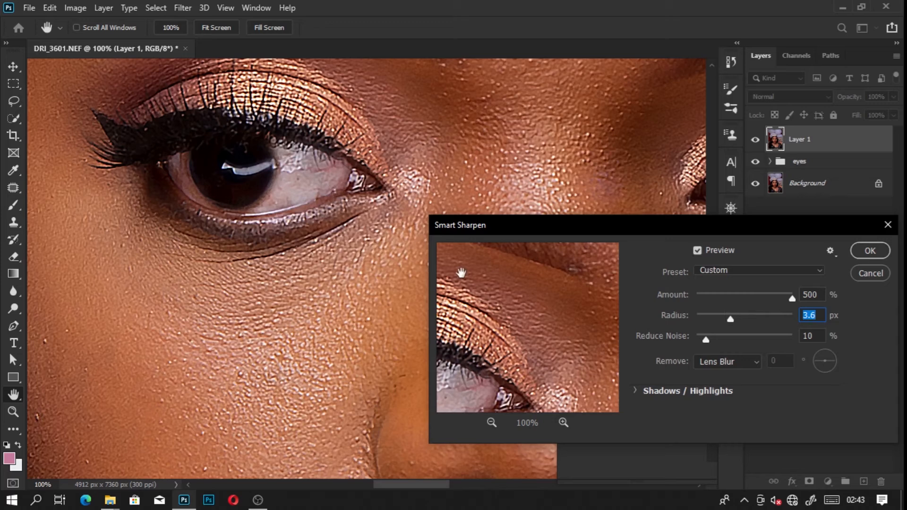
Step: Check the iris up close, set Reduce Noise to 13%, and apply Smart Sharpen to the merged layer
{"action": "left_click", "coordinate": [283, 144], "text": "ctrl"}
{"action": "scroll", "coordinate": [238, 125], "scroll_direction": "down", "scroll_amount": 3}
{"action": "scroll", "coordinate": [265, 183], "scroll_direction": "up", "scroll_amount": 6}
{"action": "left_click_drag", "start_coordinate": [237, 170], "coordinate": [240, 145]}
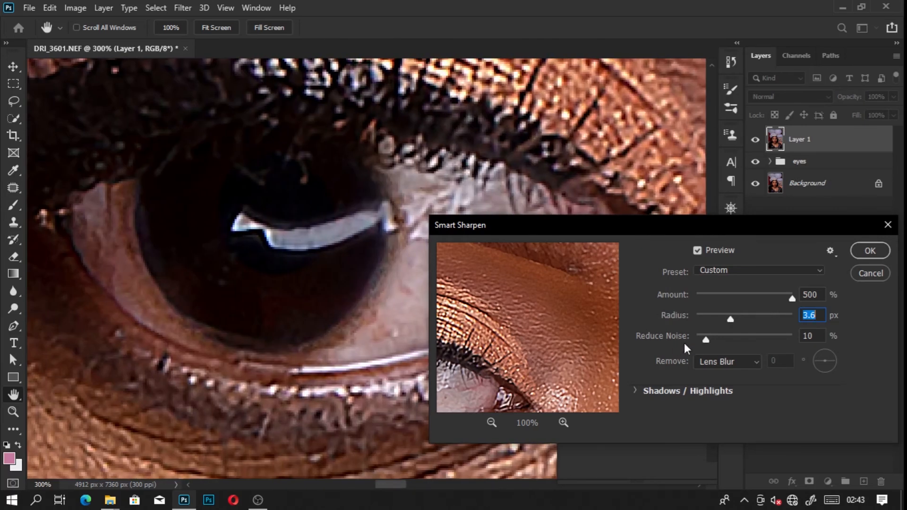
{"action": "left_click_drag", "start_coordinate": [707, 341], "coordinate": [714, 341]}
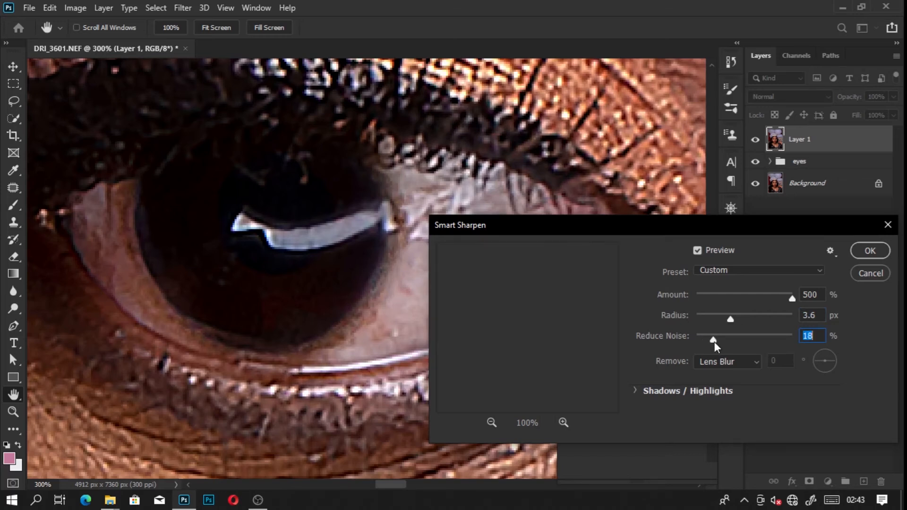
{"action": "left_click_drag", "start_coordinate": [714, 341], "coordinate": [710, 341]}
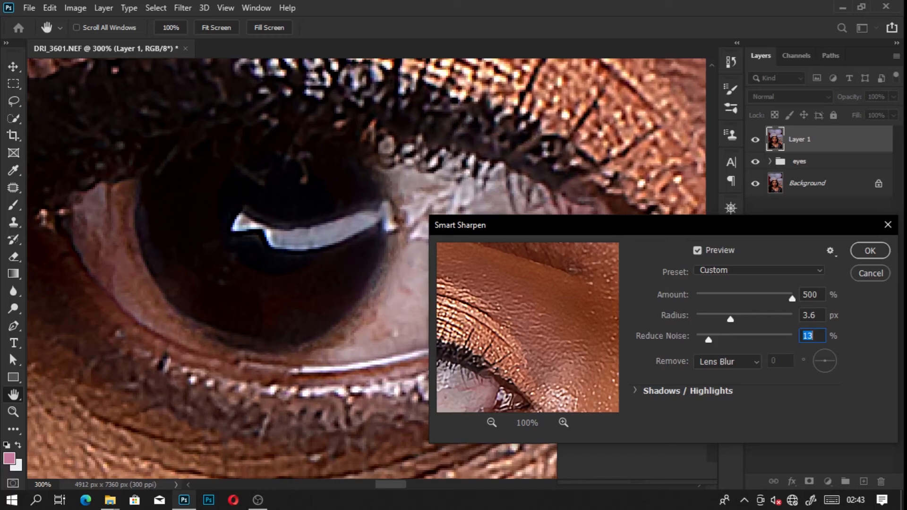
{"action": "left_click", "coordinate": [870, 250]}
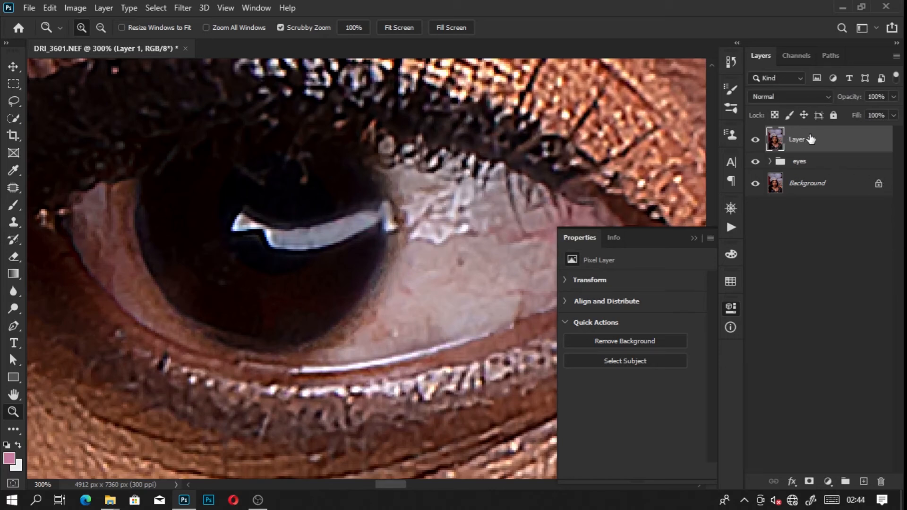
Step: Add a white layer mask to the sharpened merged layer
{"action": "left_click", "coordinate": [809, 482]}
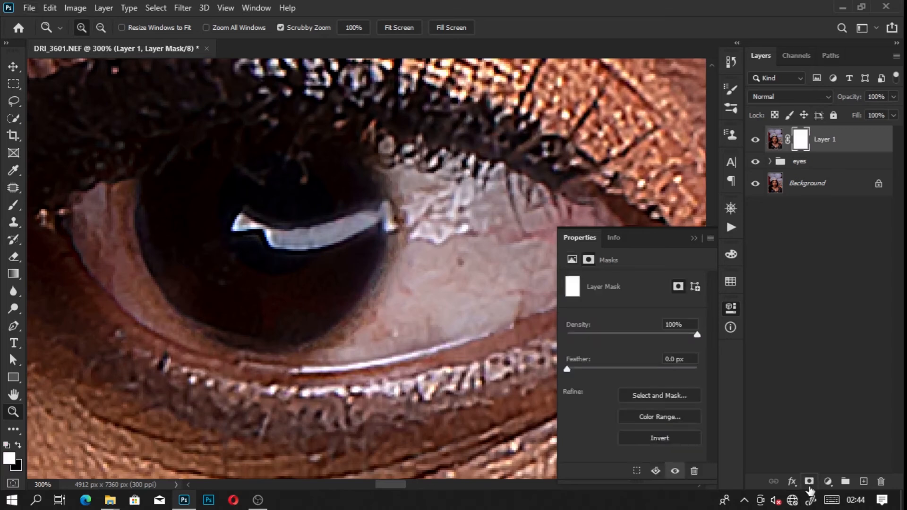
Step: Invert the sharpened layer's mask to black, and compare the image's left eye with the eyes group hidden and shown
{"action": "key", "text": "ctrl+i"}
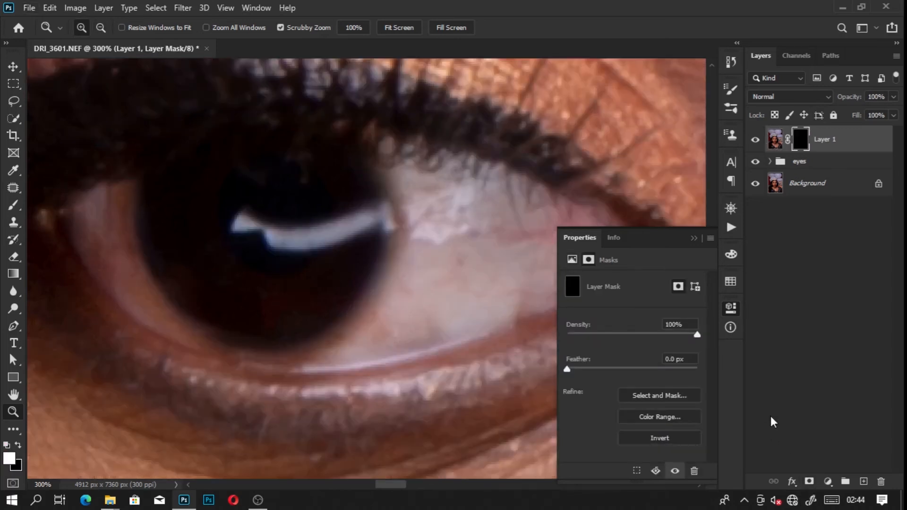
{"action": "scroll", "coordinate": [365, 260], "scroll_direction": "down", "scroll_amount": 5}
{"action": "scroll", "coordinate": [366, 261], "scroll_direction": "down", "scroll_amount": 2}
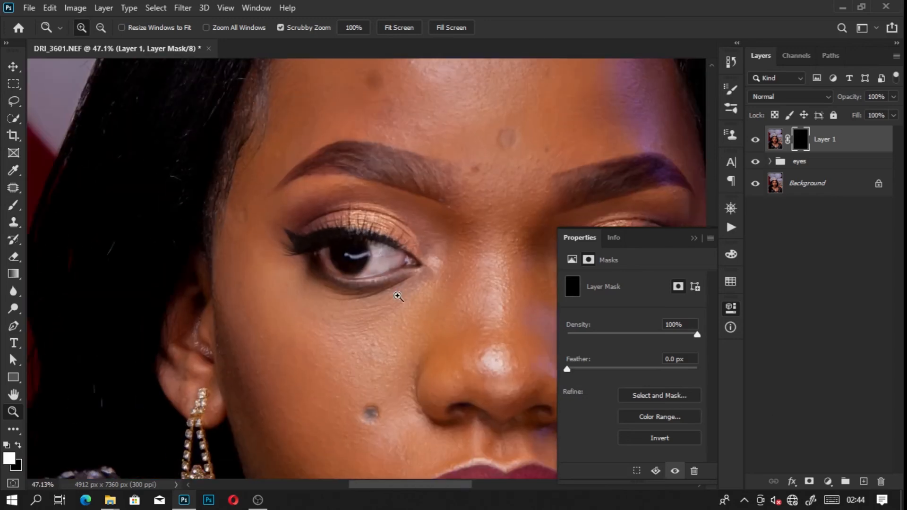
{"action": "scroll", "coordinate": [369, 260], "scroll_direction": "up", "scroll_amount": 5}
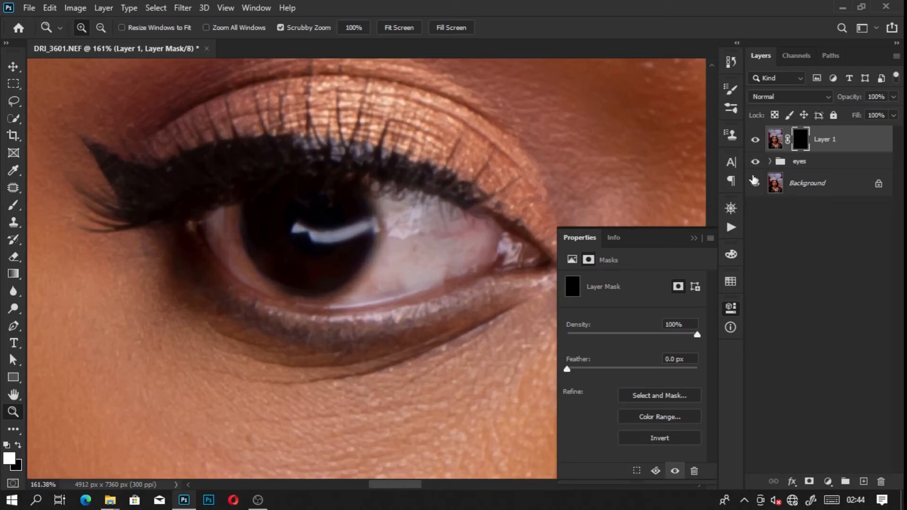
{"action": "left_click", "coordinate": [755, 161]}
{"action": "left_click", "coordinate": [756, 162]}
Step: Paint white on the mask over the iris of the image's left eye, and clean up the iris edge with black
{"action": "key", "text": "b"}
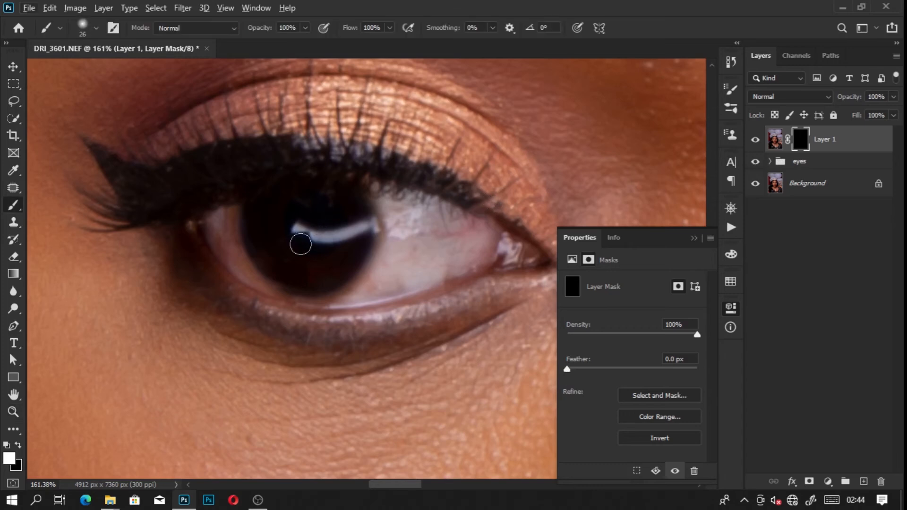
{"action": "mouse_move", "coordinate": [304, 244]}
{"action": "left_mouse_down"}
{"action": "mouse_move", "coordinate": [307, 222]}
{"action": "mouse_move", "coordinate": [271, 213]}
{"action": "mouse_move", "coordinate": [281, 211]}
{"action": "mouse_move", "coordinate": [273, 232]}
{"action": "mouse_move", "coordinate": [310, 229]}
{"action": "mouse_move", "coordinate": [279, 216]}
{"action": "mouse_move", "coordinate": [314, 237]}
{"action": "mouse_move", "coordinate": [291, 235]}
{"action": "left_mouse_up"}
{"action": "mouse_move", "coordinate": [303, 203]}
{"action": "left_mouse_down"}
{"action": "mouse_move", "coordinate": [331, 205]}
{"action": "mouse_move", "coordinate": [354, 237]}
{"action": "left_mouse_up"}
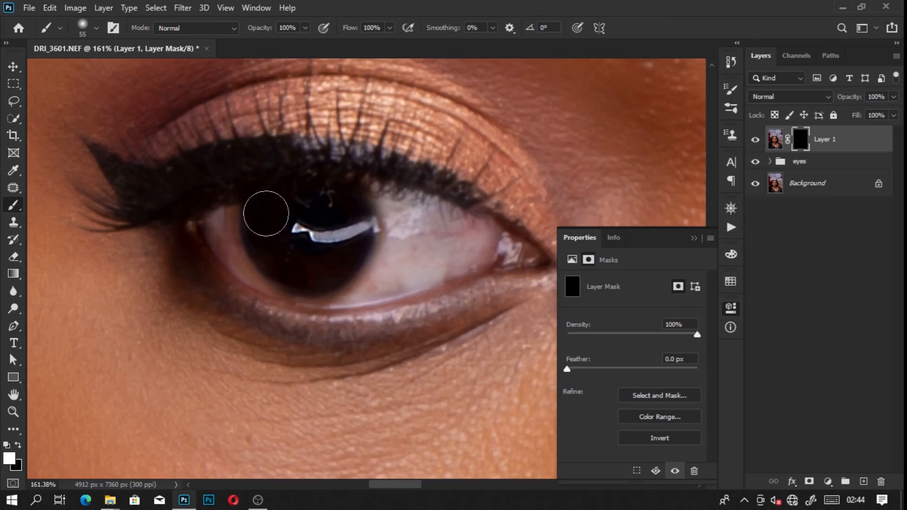
{"action": "key", "text": "bracketleft"}
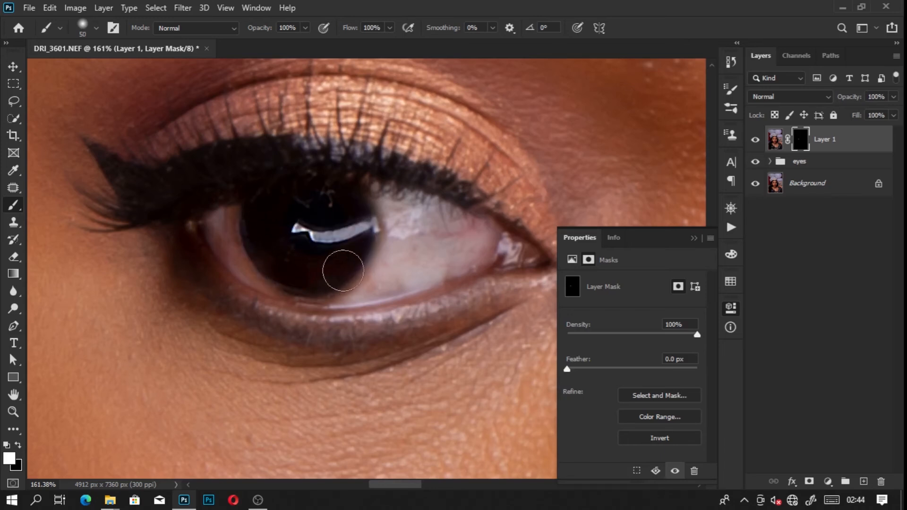
{"action": "key", "text": "x"}
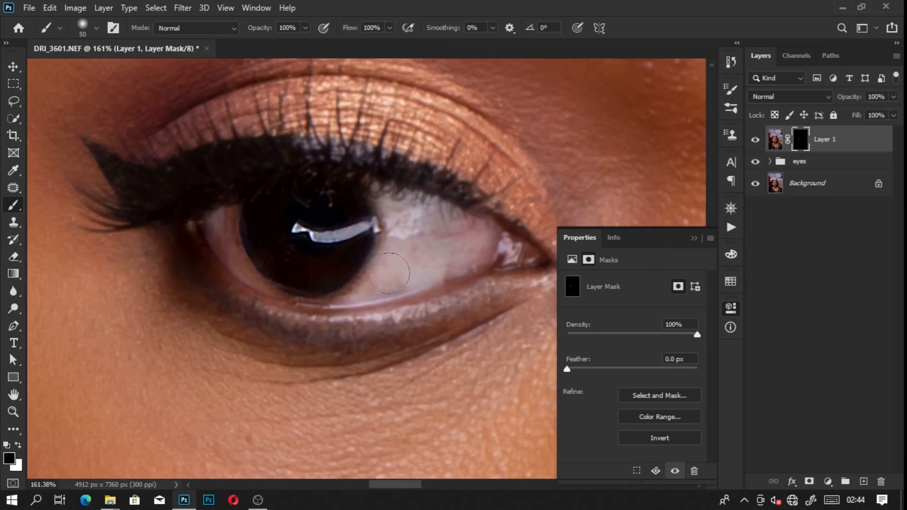
{"action": "key", "text": "bracketleft"}
{"action": "key", "text": "x"}
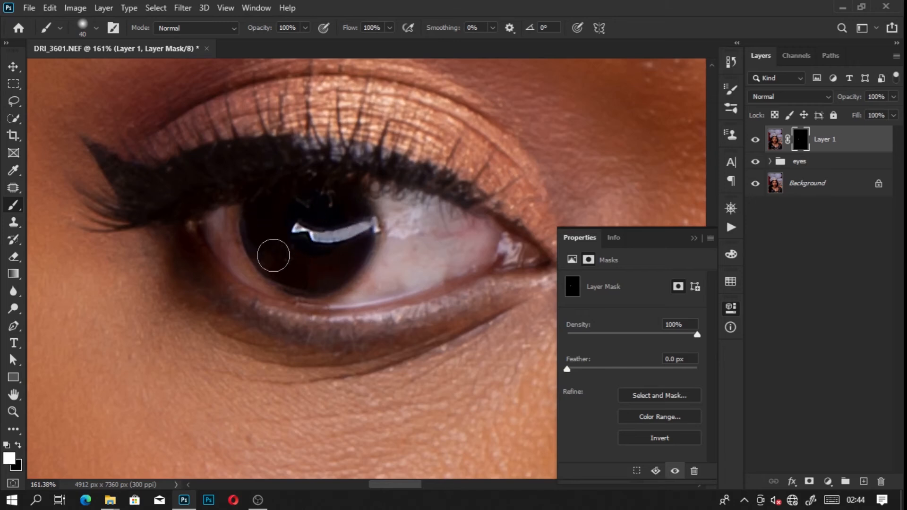
Step: Compare the iris of the image's left eye with the sharpened layer hidden and shown
{"action": "left_click", "coordinate": [755, 140]}
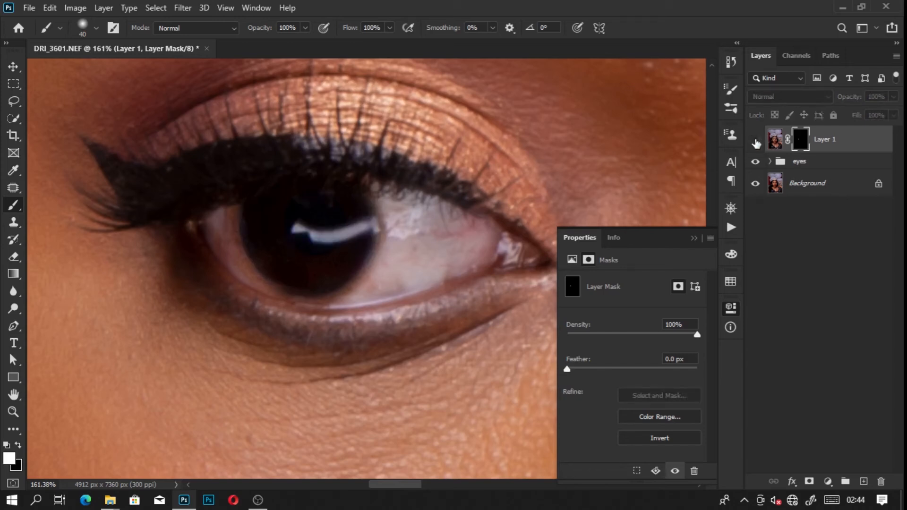
{"action": "left_click", "coordinate": [756, 143]}
{"action": "left_click", "coordinate": [756, 143]}
{"action": "left_click", "coordinate": [756, 141]}
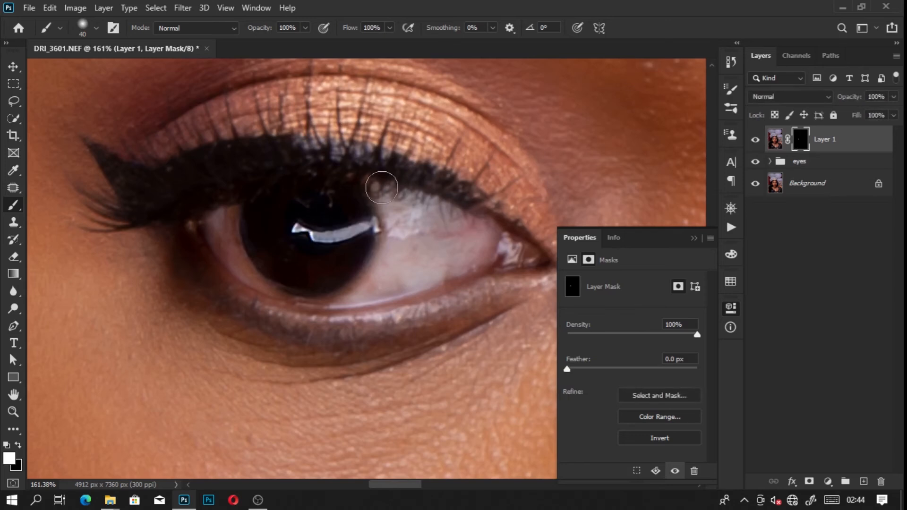
Step: Try painting the sharpening along the upper lash line with a 30 px brush at 100% opacity, and undo it
{"action": "key", "text": "bracketleft"}
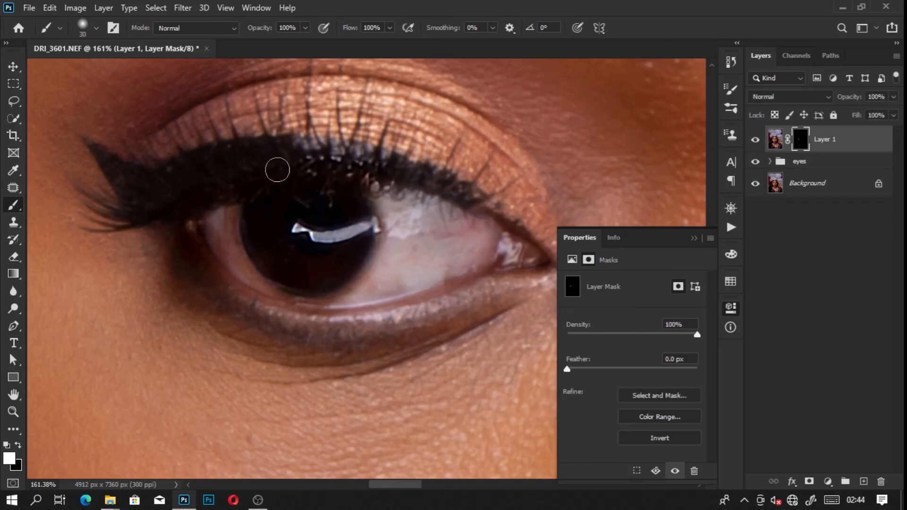
{"action": "left_click_drag", "start_coordinate": [343, 152], "coordinate": [453, 187]}
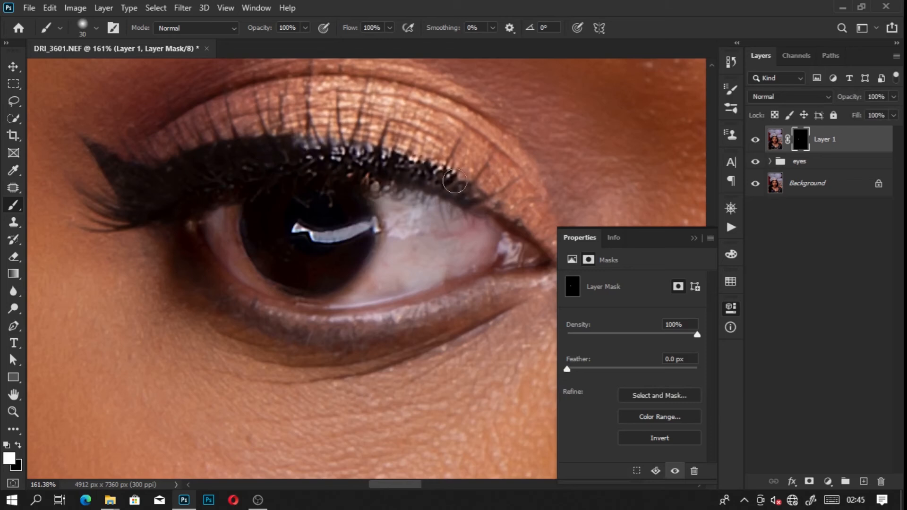
{"action": "key", "text": "ctrl+z"}
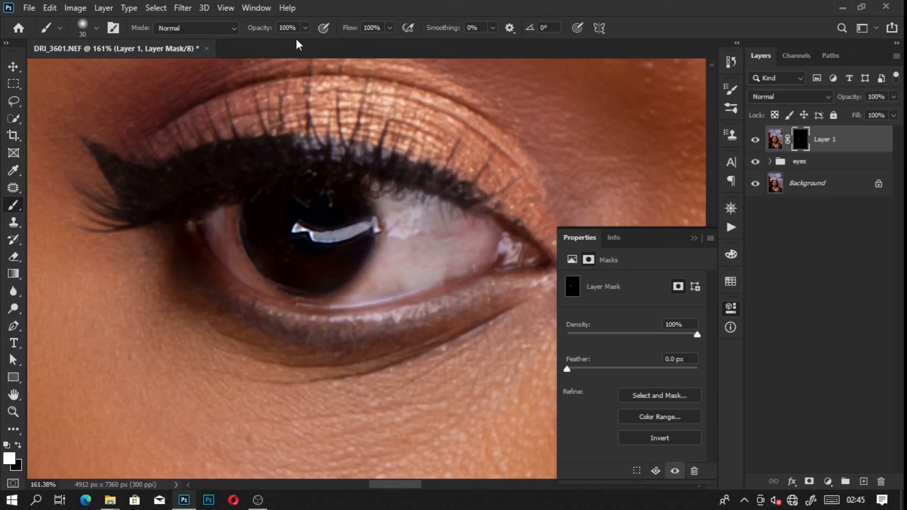
Step: Set the brush opacity to 33% and paint the sharpening into the upper and lower lash lines of the image's left eye
{"action": "left_click_drag", "start_coordinate": [258, 29], "coordinate": [219, 29]}
{"action": "right_click", "coordinate": [196, 168], "text": "alt"}
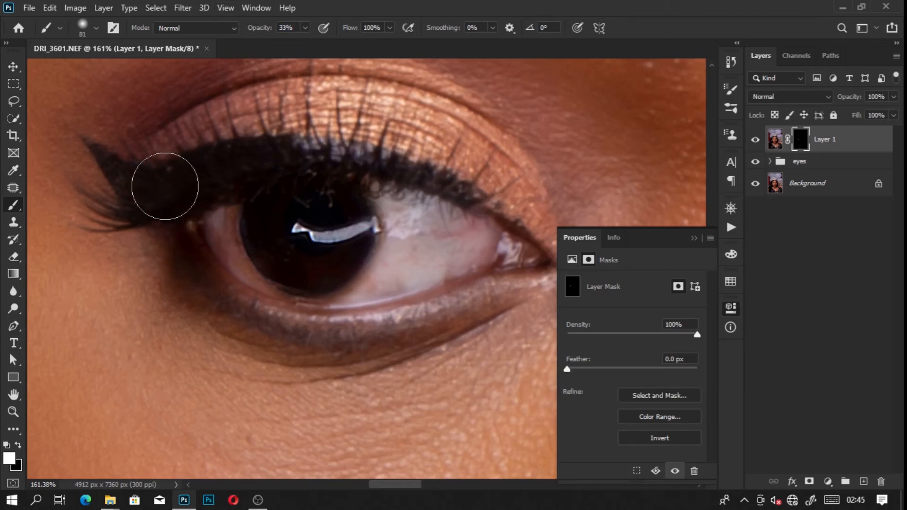
{"action": "left_click_drag", "start_coordinate": [326, 160], "coordinate": [382, 174]}
{"action": "key", "text": "bracketleft"}
{"action": "key", "text": "bracketleft"}
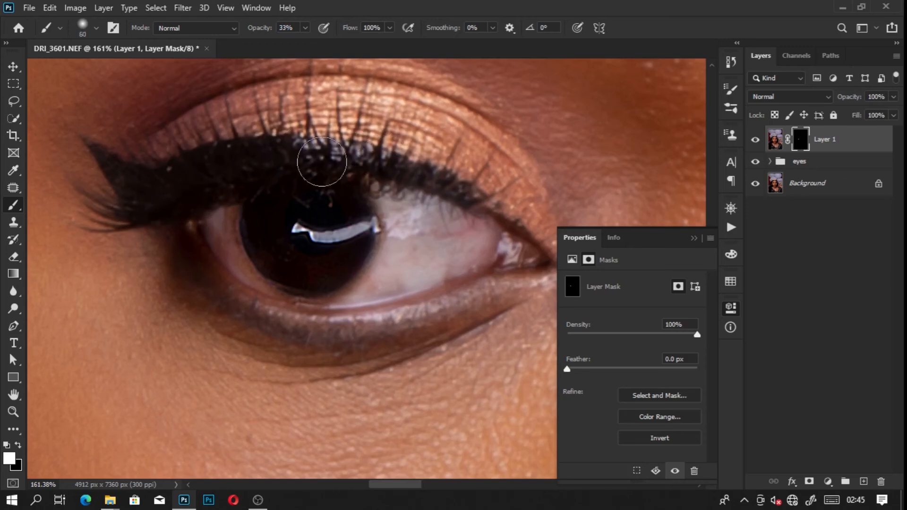
{"action": "left_click_drag", "start_coordinate": [444, 304], "coordinate": [331, 313]}
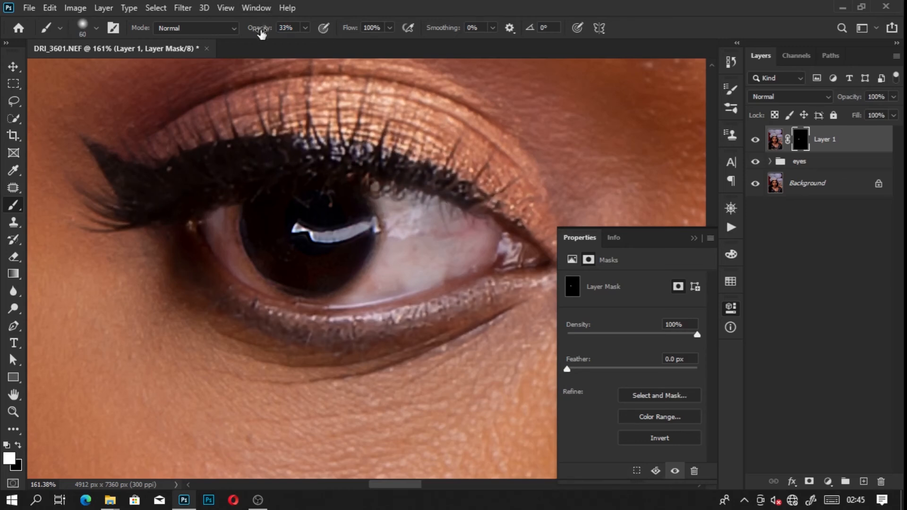
{"action": "right_click", "coordinate": [326, 151], "text": "alt"}
{"action": "mouse_move", "coordinate": [235, 167]}
{"action": "left_mouse_down"}
{"action": "mouse_move", "coordinate": [354, 166]}
{"action": "mouse_move", "coordinate": [466, 196]}
{"action": "mouse_move", "coordinate": [538, 255]}
{"action": "mouse_move", "coordinate": [478, 185]}
{"action": "left_mouse_up"}
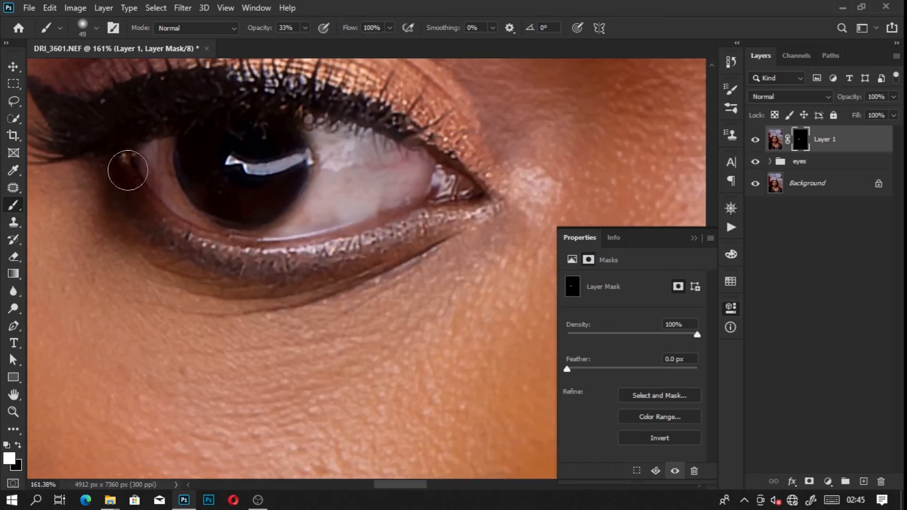
Step: Paint the sharpening at 33% opacity along the upper and lower lash lines of the image's right eye
{"action": "scroll", "coordinate": [128, 174], "scroll_direction": "down", "scroll_amount": 5}
{"action": "left_click_drag", "start_coordinate": [340, 156], "coordinate": [156, 179]}
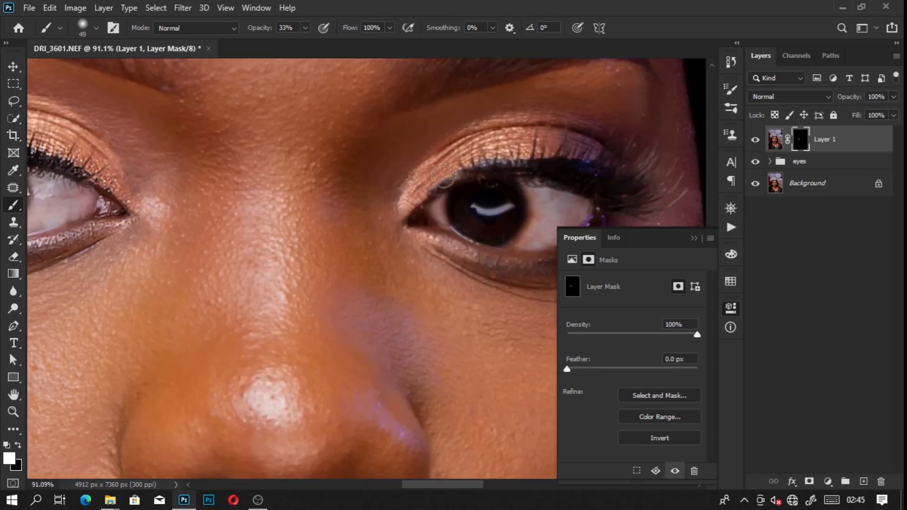
{"action": "mouse_move", "coordinate": [412, 195]}
{"action": "left_mouse_down"}
{"action": "mouse_move", "coordinate": [450, 158]}
{"action": "mouse_move", "coordinate": [505, 138]}
{"action": "mouse_move", "coordinate": [466, 158]}
{"action": "mouse_move", "coordinate": [564, 148]}
{"action": "mouse_move", "coordinate": [496, 150]}
{"action": "mouse_move", "coordinate": [604, 163]}
{"action": "mouse_move", "coordinate": [576, 166]}
{"action": "mouse_move", "coordinate": [623, 189]}
{"action": "left_mouse_up"}
{"action": "mouse_move", "coordinate": [425, 224]}
{"action": "left_mouse_down"}
{"action": "mouse_move", "coordinate": [470, 255]}
{"action": "mouse_move", "coordinate": [453, 257]}
{"action": "mouse_move", "coordinate": [460, 262]}
{"action": "left_mouse_up"}
{"action": "scroll", "coordinate": [453, 257], "scroll_direction": "right", "scroll_amount": 3}
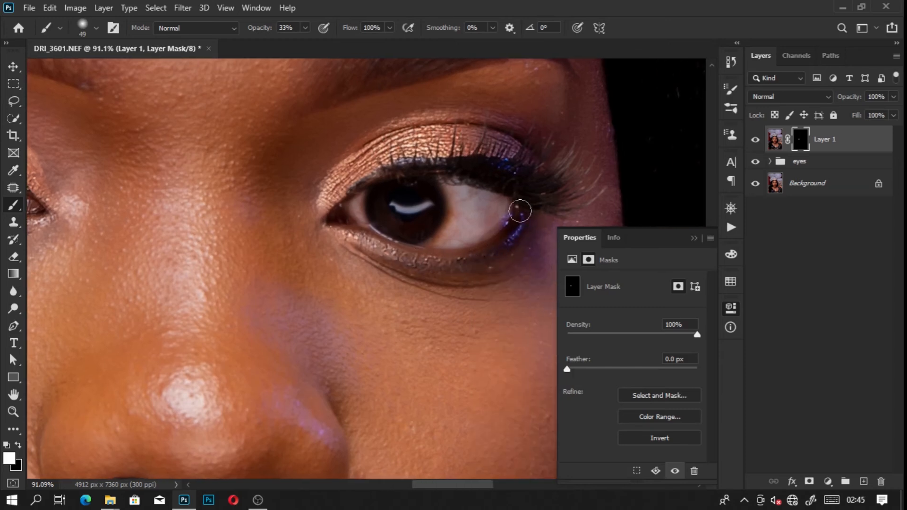
Step: Set the brush opacity to 100% and reveal the sharpening over the iris of the image's right eye
{"action": "scroll", "coordinate": [420, 231], "scroll_direction": "up", "scroll_amount": 3}
{"action": "key", "text": "0"}
{"action": "mouse_move", "coordinate": [365, 178]}
{"action": "left_mouse_down"}
{"action": "mouse_move", "coordinate": [381, 219]}
{"action": "mouse_move", "coordinate": [367, 210]}
{"action": "mouse_move", "coordinate": [409, 215]}
{"action": "mouse_move", "coordinate": [389, 179]}
{"action": "mouse_move", "coordinate": [400, 205]}
{"action": "mouse_move", "coordinate": [364, 179]}
{"action": "mouse_move", "coordinate": [383, 173]}
{"action": "mouse_move", "coordinate": [380, 211]}
{"action": "mouse_move", "coordinate": [363, 198]}
{"action": "mouse_move", "coordinate": [405, 178]}
{"action": "mouse_move", "coordinate": [433, 208]}
{"action": "left_mouse_up"}
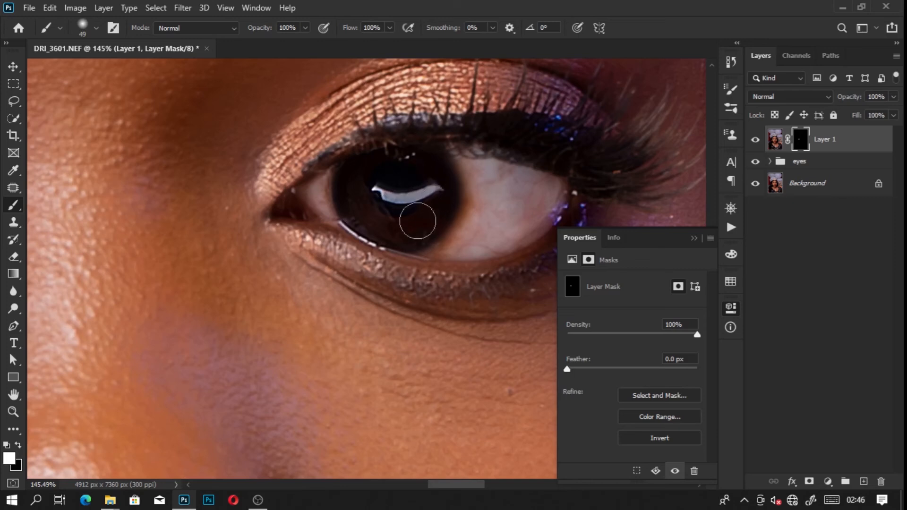
Step: Examine both eyes and compare them with the sharpened layer hidden and shown
{"action": "scroll", "coordinate": [420, 198], "scroll_direction": "down", "scroll_amount": 3}
{"action": "scroll", "coordinate": [423, 174], "scroll_direction": "down", "scroll_amount": 3}
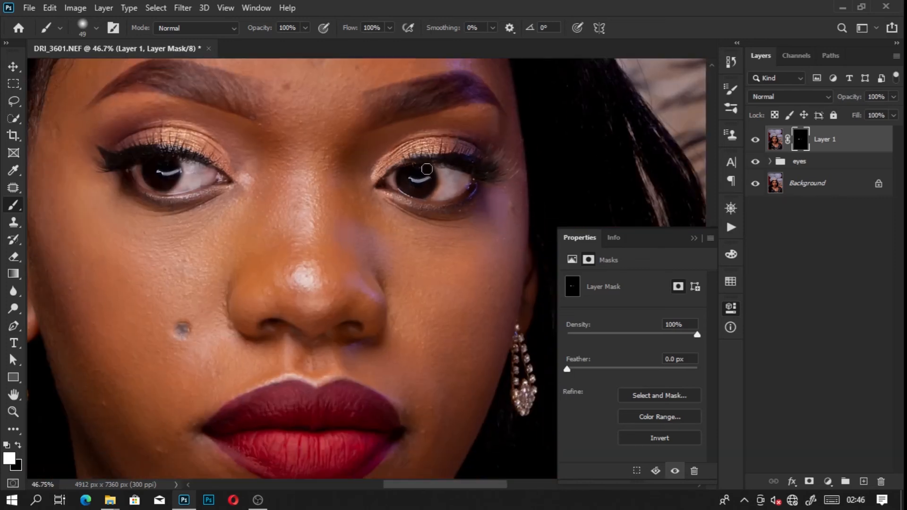
{"action": "scroll", "coordinate": [426, 168], "scroll_direction": "up", "scroll_amount": 2}
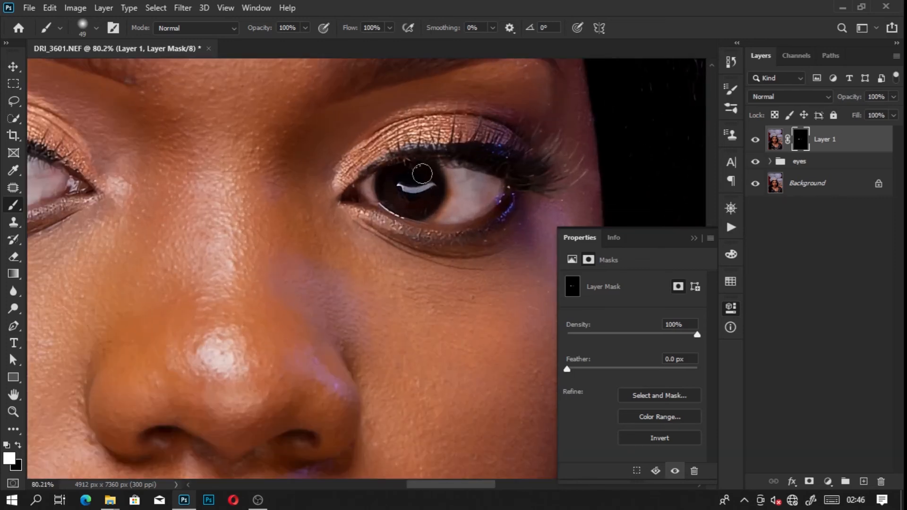
{"action": "scroll", "coordinate": [421, 207], "scroll_direction": "down", "scroll_amount": 3}
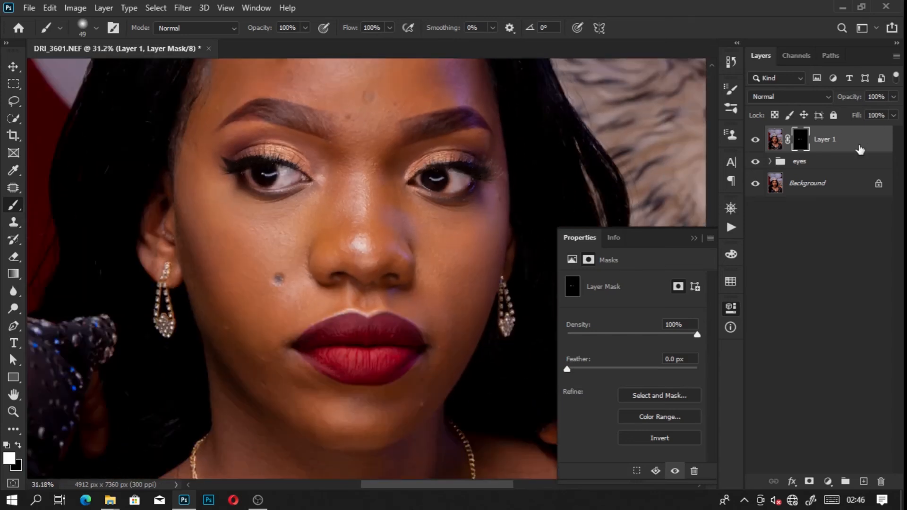
{"action": "scroll", "coordinate": [483, 144], "scroll_direction": "up", "scroll_amount": 1}
{"action": "left_click_drag", "start_coordinate": [398, 158], "coordinate": [540, 227]}
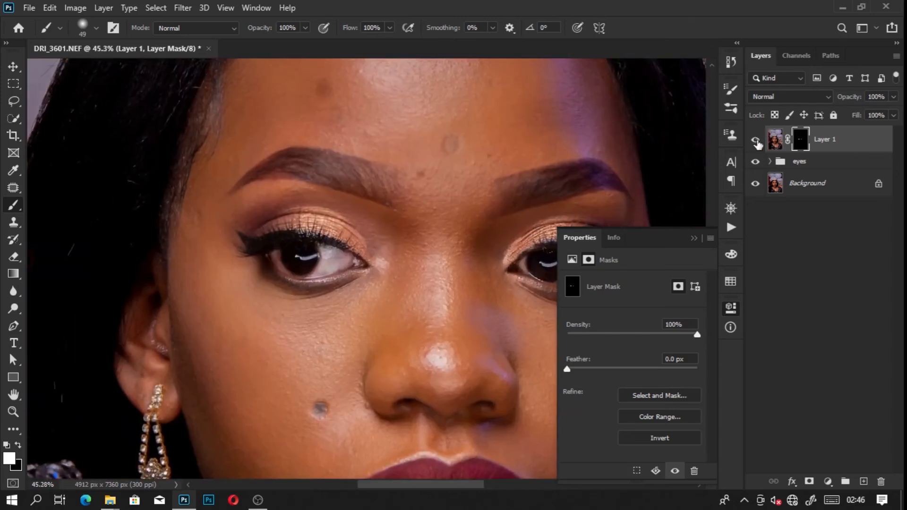
{"action": "left_click_drag", "start_coordinate": [529, 194], "coordinate": [460, 177]}
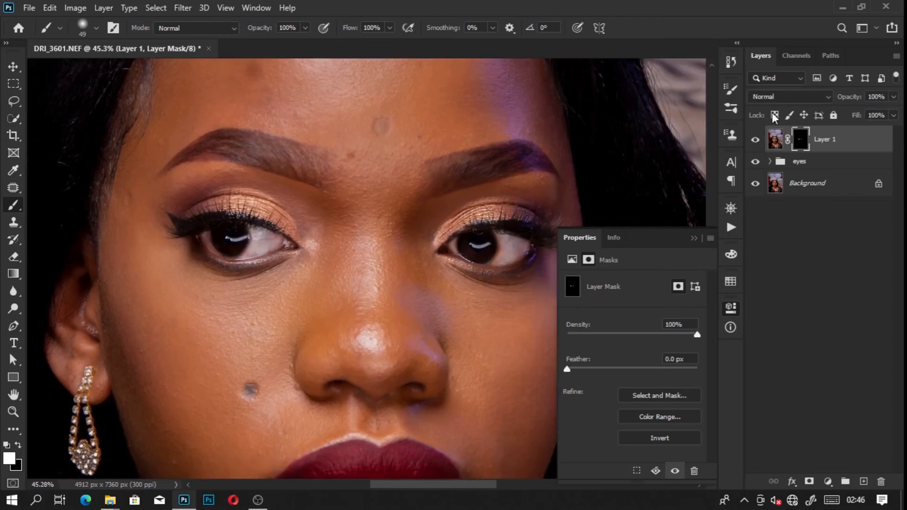
{"action": "left_click", "coordinate": [756, 141]}
{"action": "left_click", "coordinate": [756, 141]}
{"action": "left_click", "coordinate": [756, 140]}
{"action": "left_click", "coordinate": [756, 141]}
{"action": "left_click", "coordinate": [756, 141]}
{"action": "left_click", "coordinate": [756, 140]}
Step: Touch up the sharpening mask around both eyes, alternating black and white over the iris and catchlight of the image's right eye
{"action": "scroll", "coordinate": [320, 275], "scroll_direction": "up", "scroll_amount": 5}
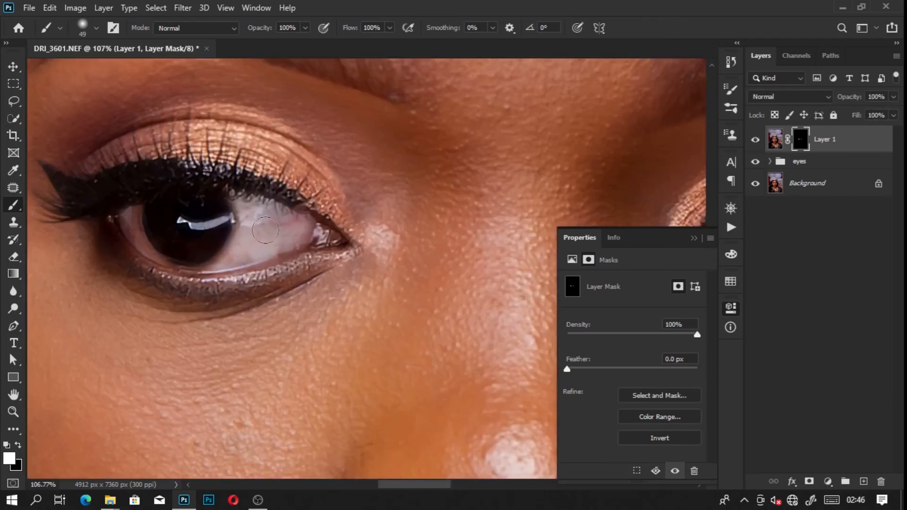
{"action": "left_click_drag", "start_coordinate": [274, 225], "coordinate": [273, 221]}
{"action": "key", "text": "x"}
{"action": "scroll", "coordinate": [248, 209], "scroll_direction": "down", "scroll_amount": 4}
{"action": "scroll", "coordinate": [355, 194], "scroll_direction": "up", "scroll_amount": 1}
{"action": "key", "text": "x"}
{"action": "key", "text": "x"}
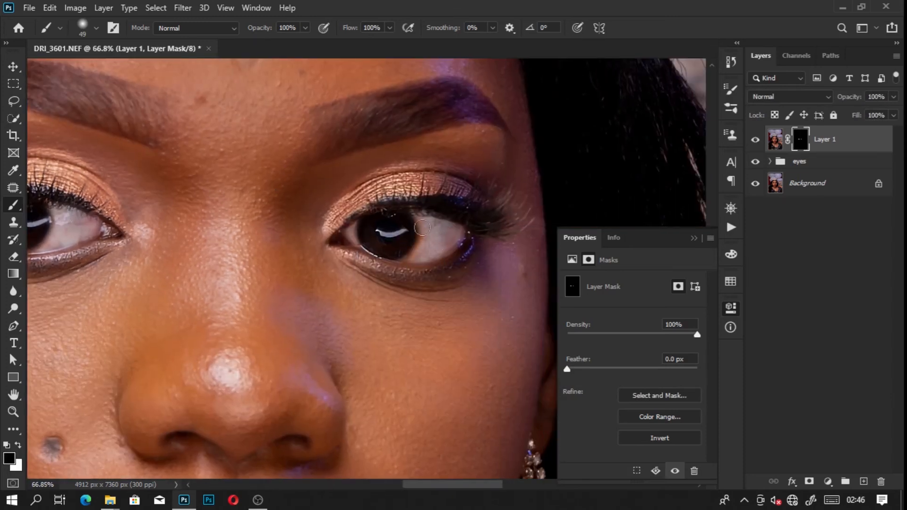
{"action": "scroll", "coordinate": [426, 226], "scroll_direction": "down", "scroll_amount": 3}
{"action": "scroll", "coordinate": [392, 236], "scroll_direction": "up", "scroll_amount": 4}
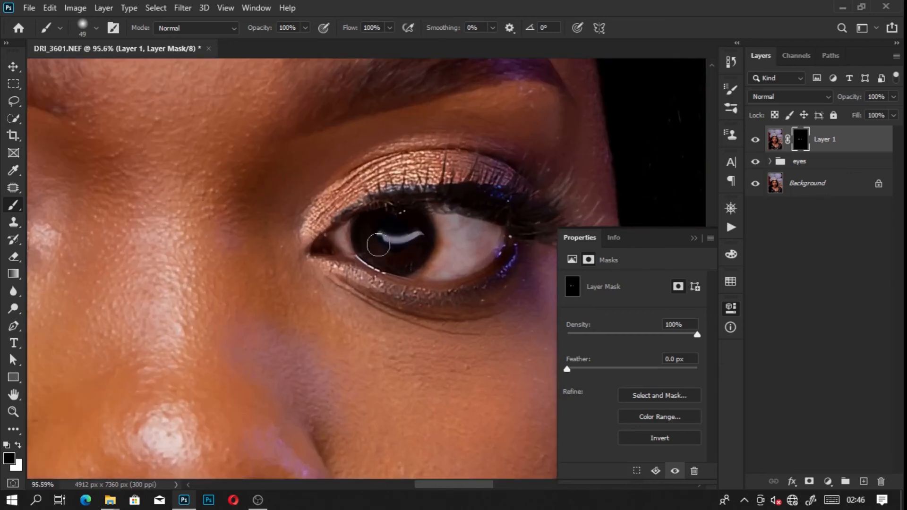
{"action": "key", "text": "x"}
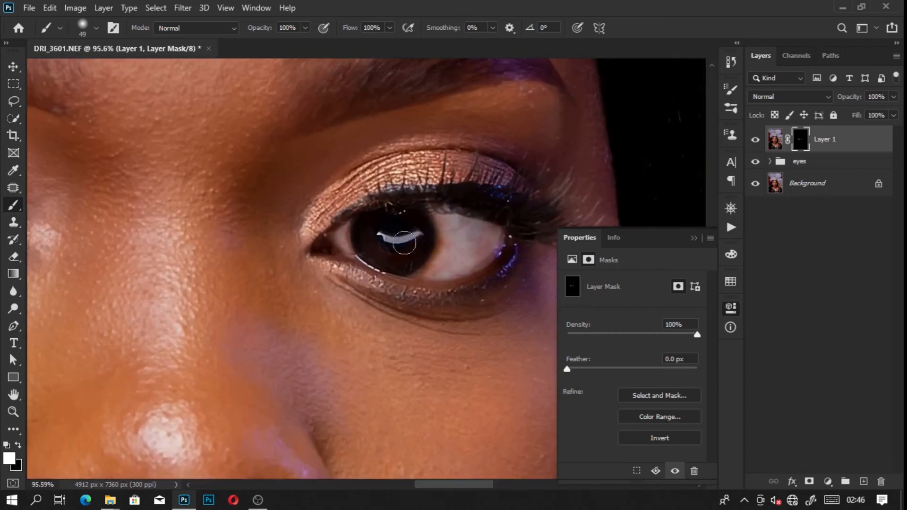
{"action": "key", "text": "x"}
Step: Delete the masked sharpened layer and stamp all visible layers into a new merged layer above the eyes group
{"action": "scroll", "coordinate": [442, 229], "scroll_direction": "down", "scroll_amount": 5}
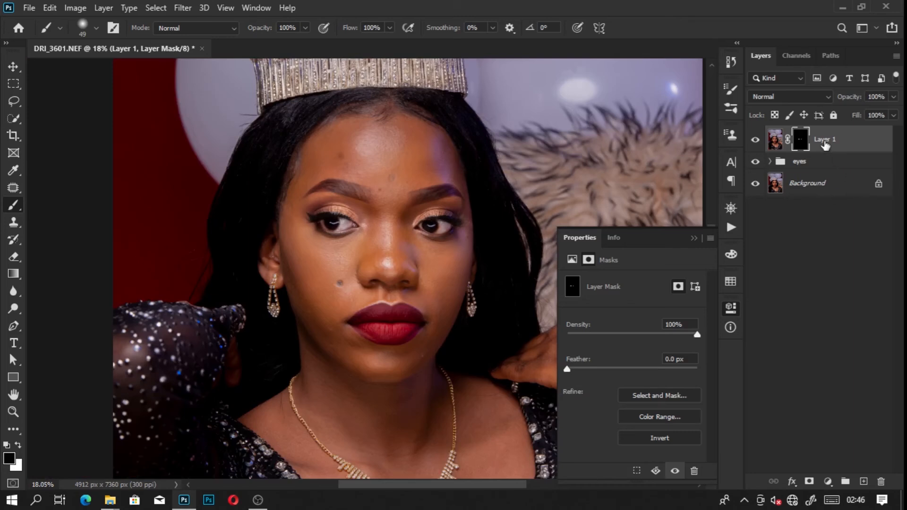
{"action": "key", "text": "Delete"}
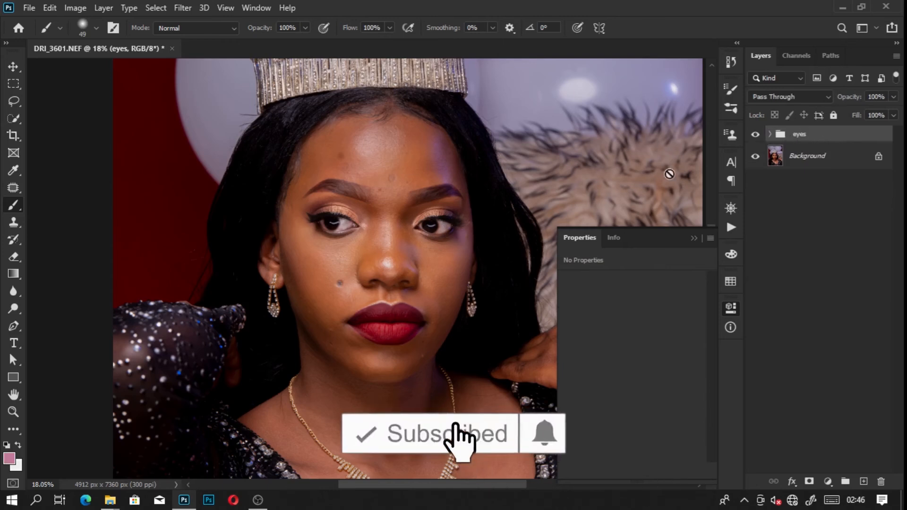
{"action": "key", "text": "ctrl+shift+alt+e"}
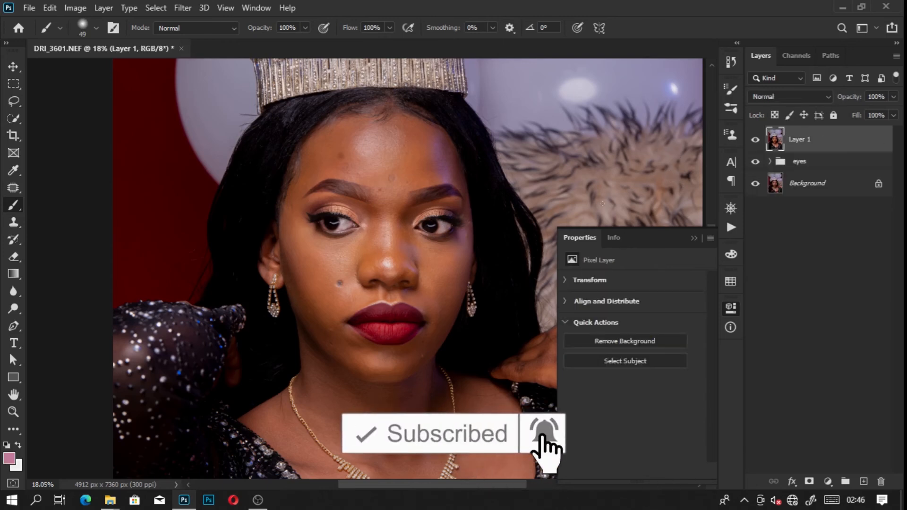
{"action": "scroll", "coordinate": [478, 215], "scroll_direction": "up", "scroll_amount": 5}
{"action": "scroll", "coordinate": [478, 215], "scroll_direction": "down", "scroll_amount": 3}
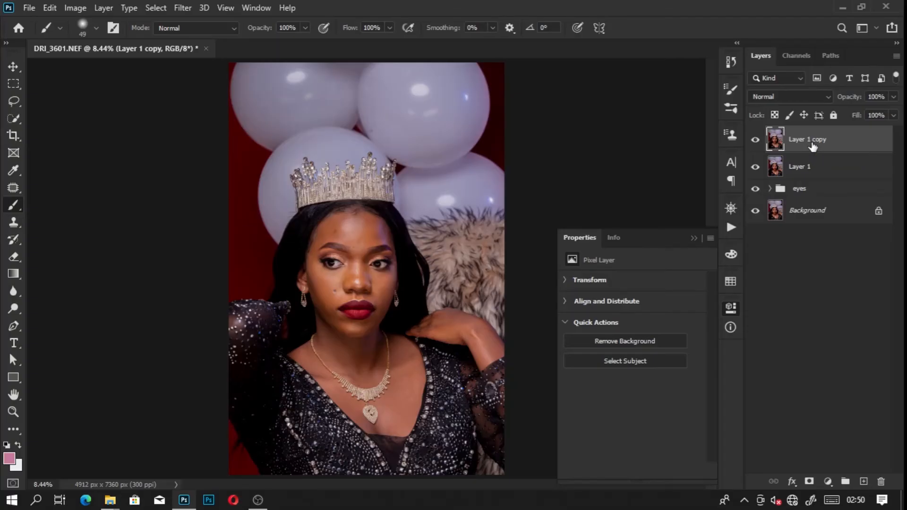
Step: Convert the Layer 1 copy layer to a smart object
{"action": "right_click", "coordinate": [815, 143]}
{"action": "key", "text": "Escape"}
{"action": "right_click", "coordinate": [843, 140]}
{"action": "key", "text": "Escape"}
{"action": "right_click", "coordinate": [857, 142]}
{"action": "key", "text": "Escape"}
{"action": "right_click", "coordinate": [838, 152]}
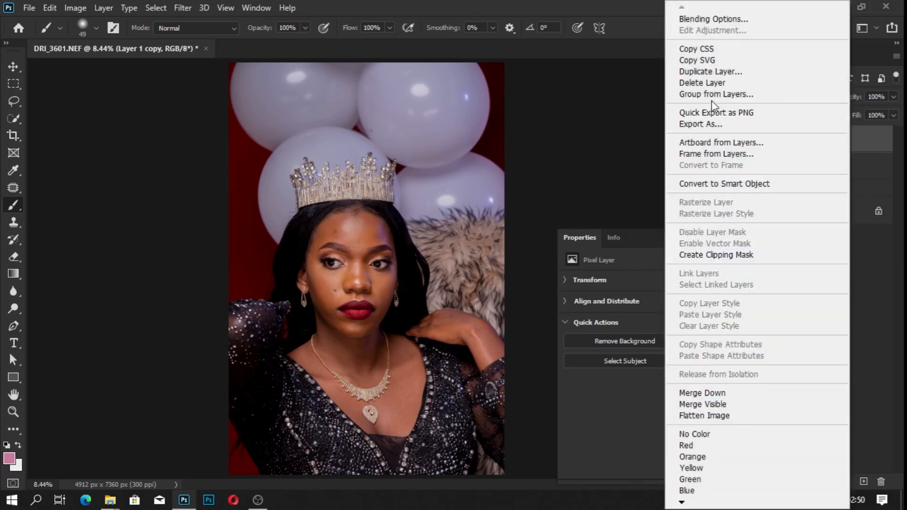
{"action": "left_click", "coordinate": [727, 187]}
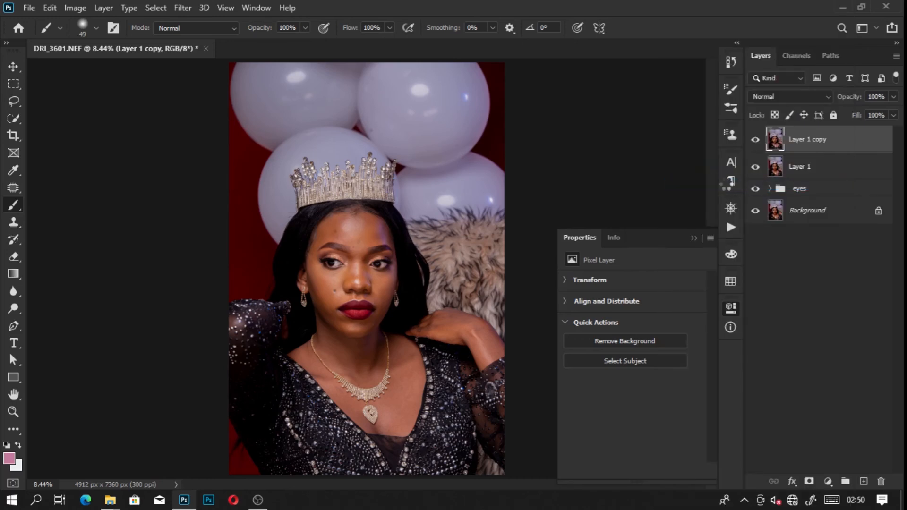
Step: Apply a High Pass filter with a 4.0 pixel radius to the Layer 1 copy smart object and set its blend mode to Overlay
{"action": "left_click", "coordinate": [187, 8]}
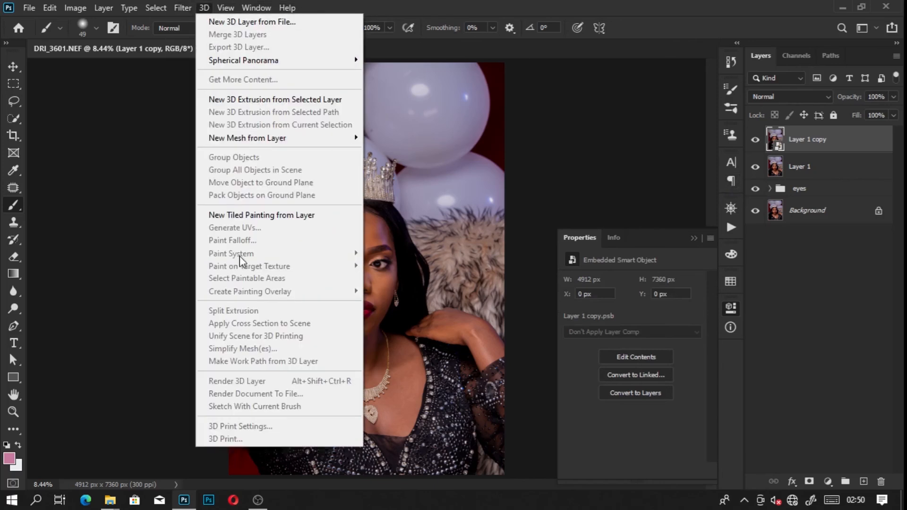
{"action": "mouse_move", "coordinate": [248, 276]}
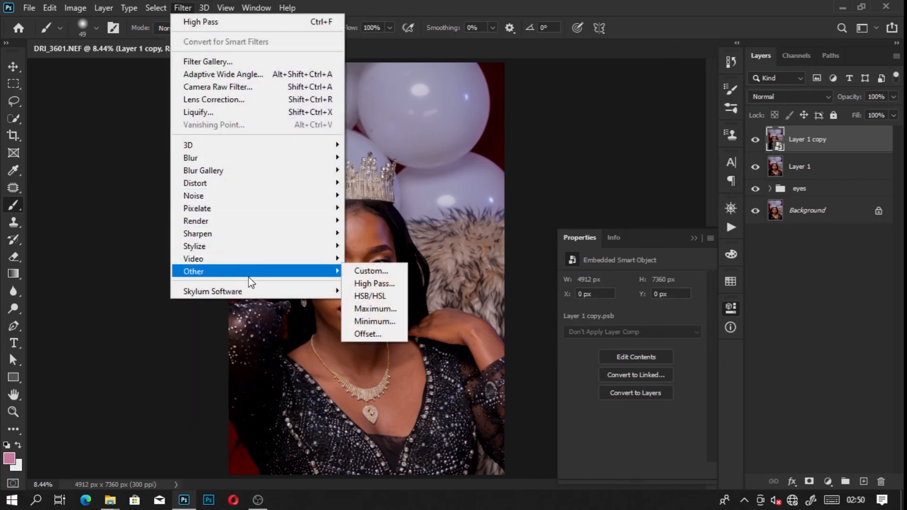
{"action": "left_click", "coordinate": [374, 283]}
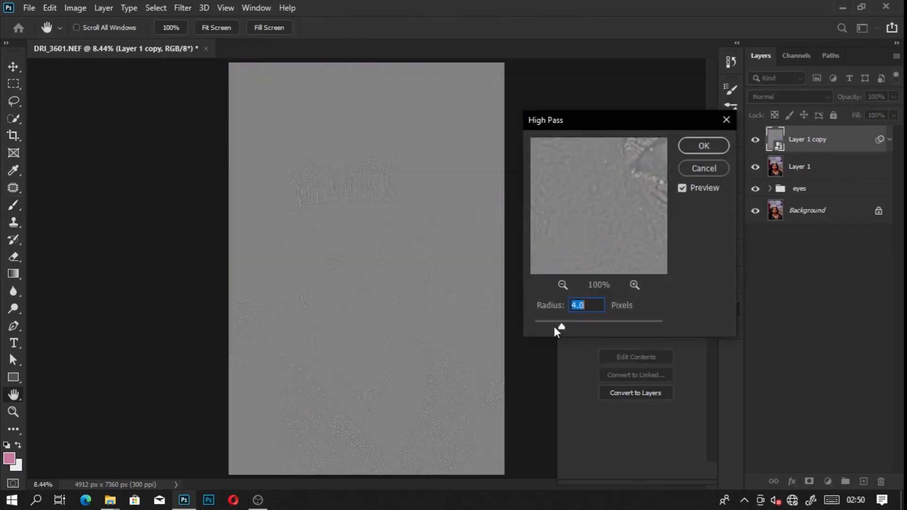
{"action": "mouse_move", "coordinate": [549, 328]}
{"action": "left_mouse_down"}
{"action": "mouse_move", "coordinate": [539, 327]}
{"action": "mouse_move", "coordinate": [562, 328]}
{"action": "left_mouse_up"}
{"action": "mouse_move", "coordinate": [560, 326]}
{"action": "left_mouse_down"}
{"action": "mouse_move", "coordinate": [545, 326]}
{"action": "mouse_move", "coordinate": [553, 326]}
{"action": "left_mouse_up"}
{"action": "left_click_drag", "start_coordinate": [601, 191], "coordinate": [607, 252]}
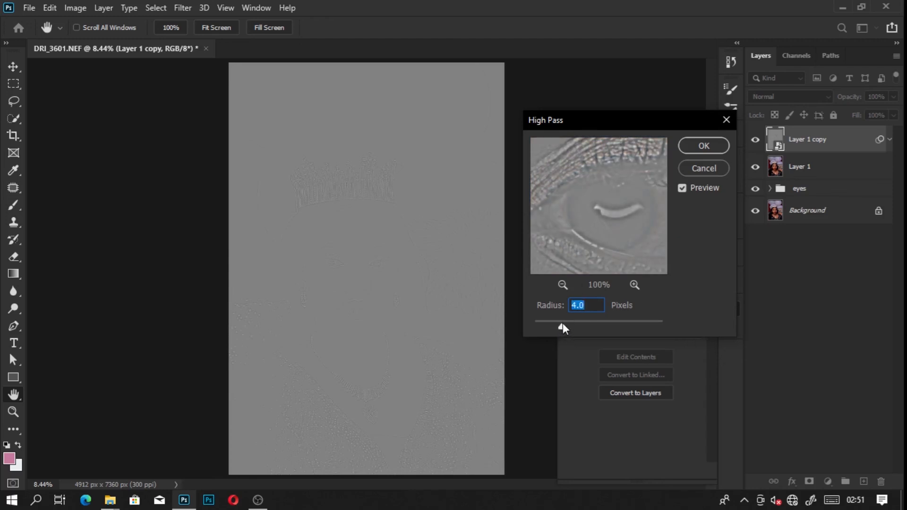
{"action": "left_click", "coordinate": [706, 144]}
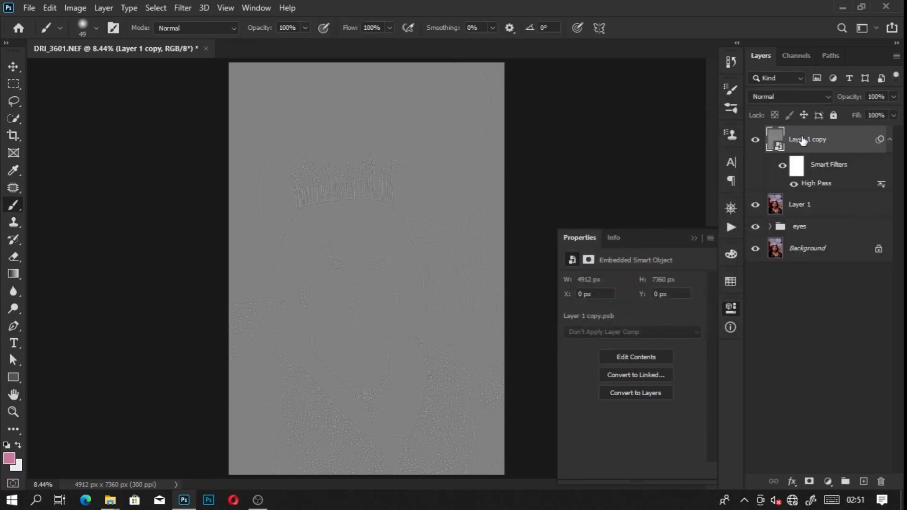
{"action": "left_click", "coordinate": [792, 99]}
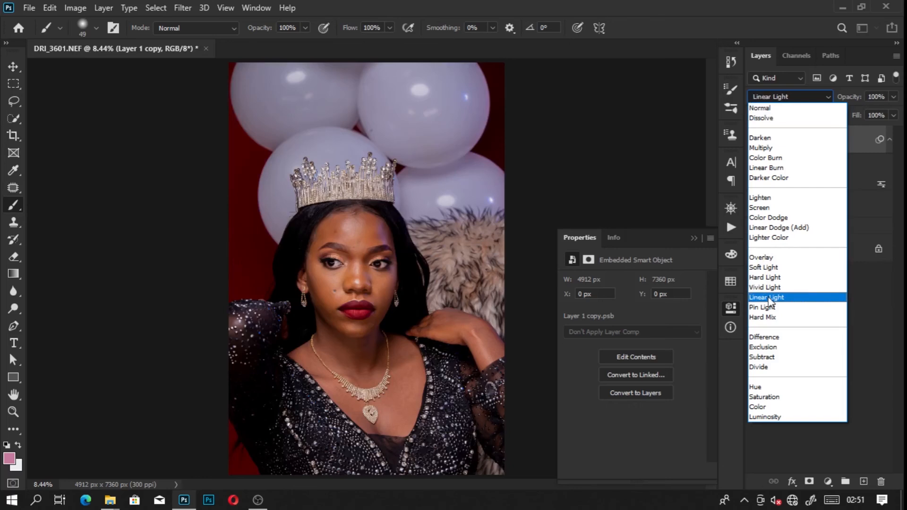
{"action": "left_click", "coordinate": [775, 258]}
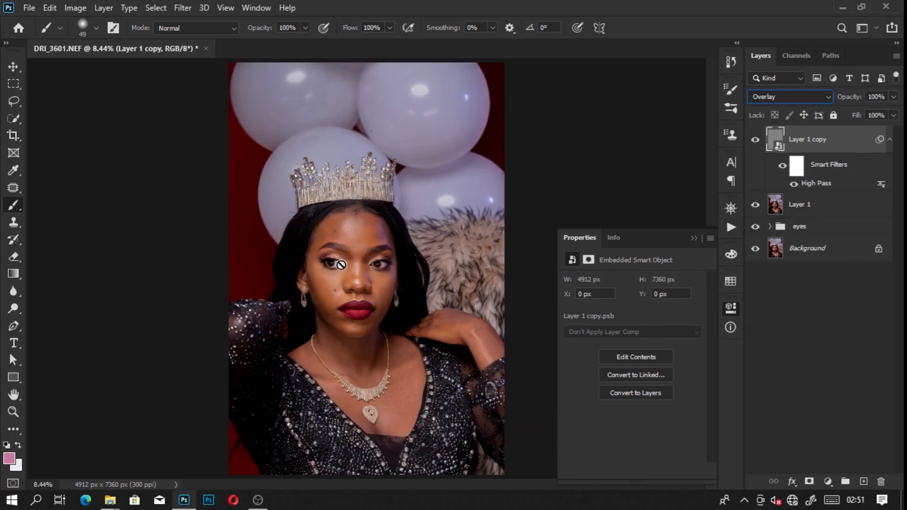
Step: Examine the face and compare it with the High Pass layer hidden and shown
{"action": "scroll", "coordinate": [341, 263], "scroll_direction": "up", "scroll_amount": 4}
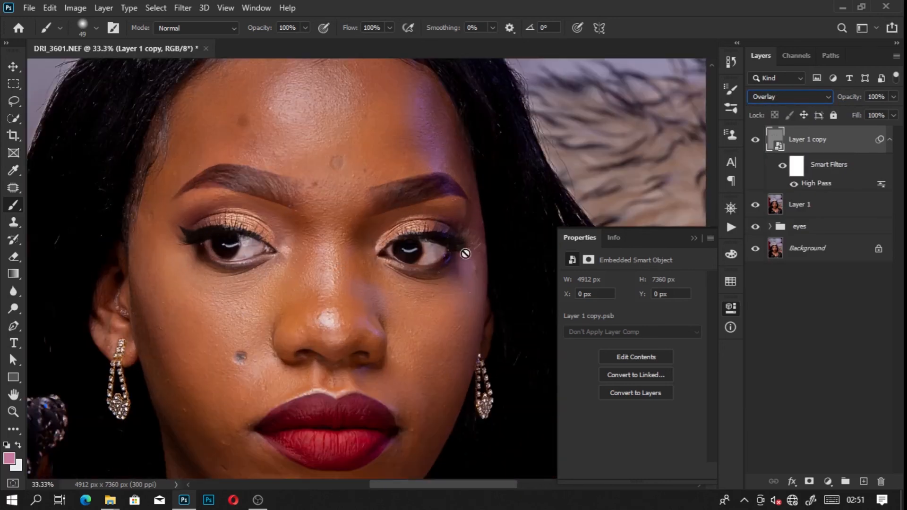
{"action": "left_click", "coordinate": [756, 140]}
{"action": "left_click", "coordinate": [755, 139]}
{"action": "left_click", "coordinate": [755, 140]}
{"action": "left_click", "coordinate": [756, 140]}
{"action": "left_click", "coordinate": [755, 139]}
{"action": "left_click", "coordinate": [756, 139]}
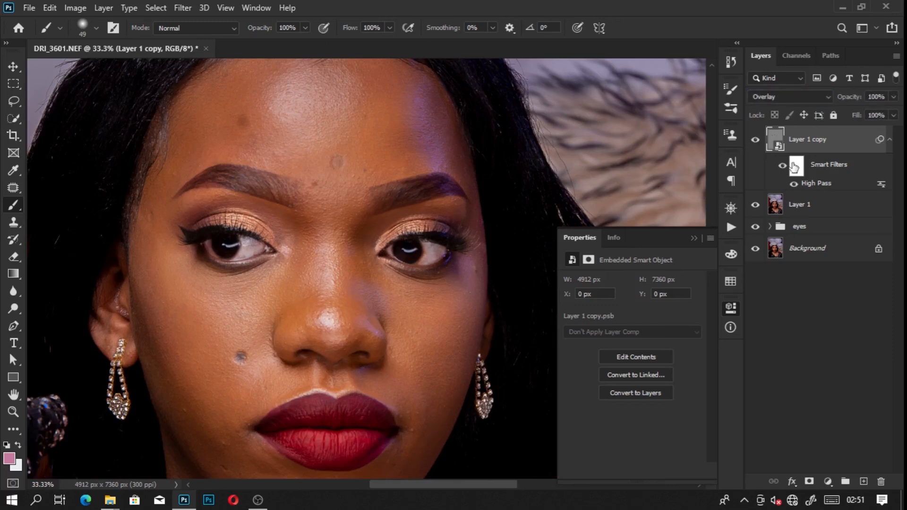
{"action": "left_click", "coordinate": [754, 140]}
{"action": "left_click", "coordinate": [754, 141]}
Step: Add a black layer mask to the Layer 1 copy layer and paint white over the irises and catchlights of both eyes
{"action": "left_click", "coordinate": [811, 483]}
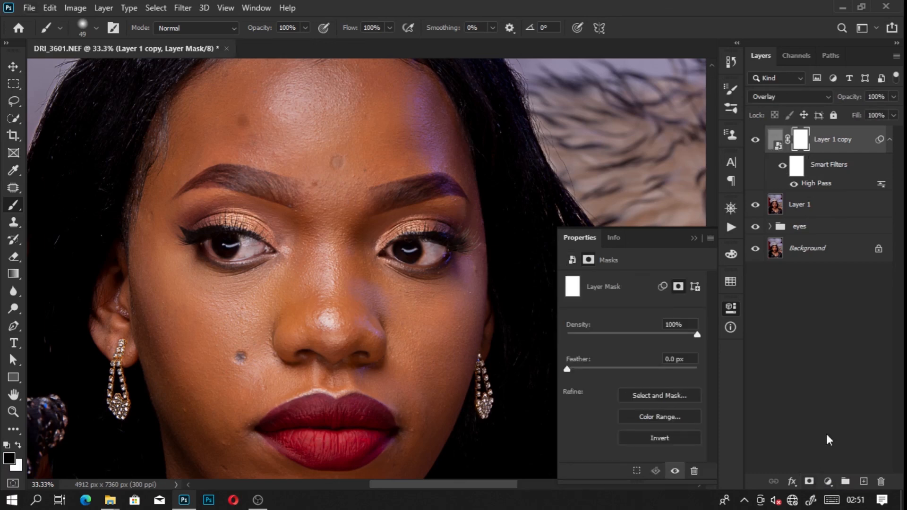
{"action": "key", "text": "ctrl+i"}
{"action": "scroll", "coordinate": [252, 237], "scroll_direction": "up", "scroll_amount": 3}
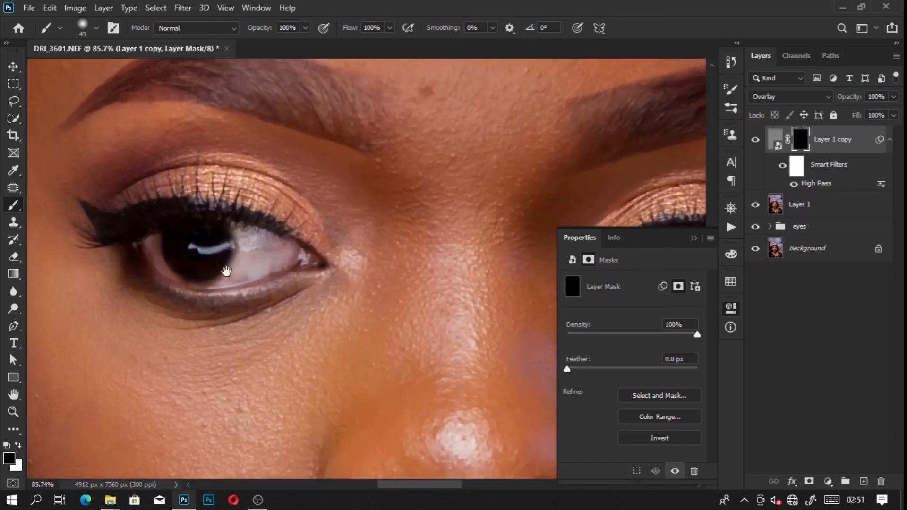
{"action": "left_click_drag", "start_coordinate": [263, 238], "coordinate": [267, 243]}
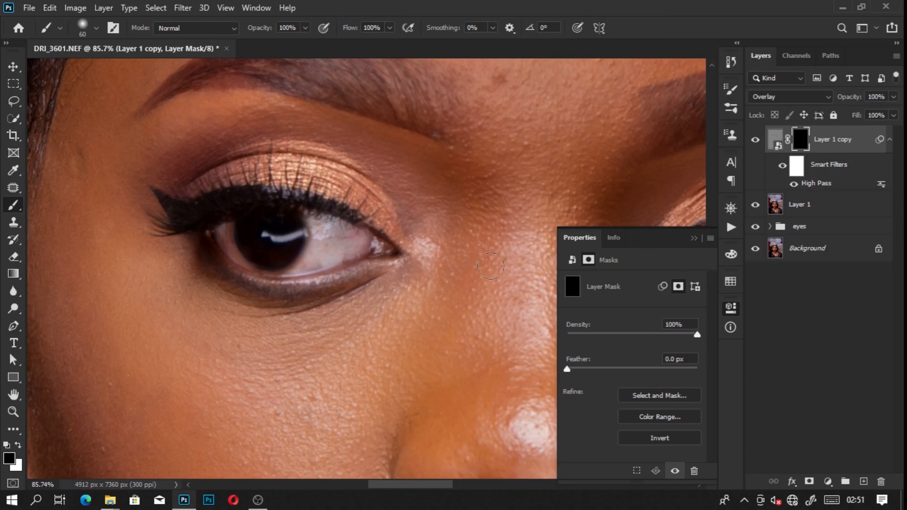
{"action": "right_click", "coordinate": [13, 205]}
{"action": "left_click", "coordinate": [78, 207]}
{"action": "left_click", "coordinate": [18, 445]}
{"action": "scroll", "coordinate": [271, 251], "scroll_direction": "up", "scroll_amount": 2}
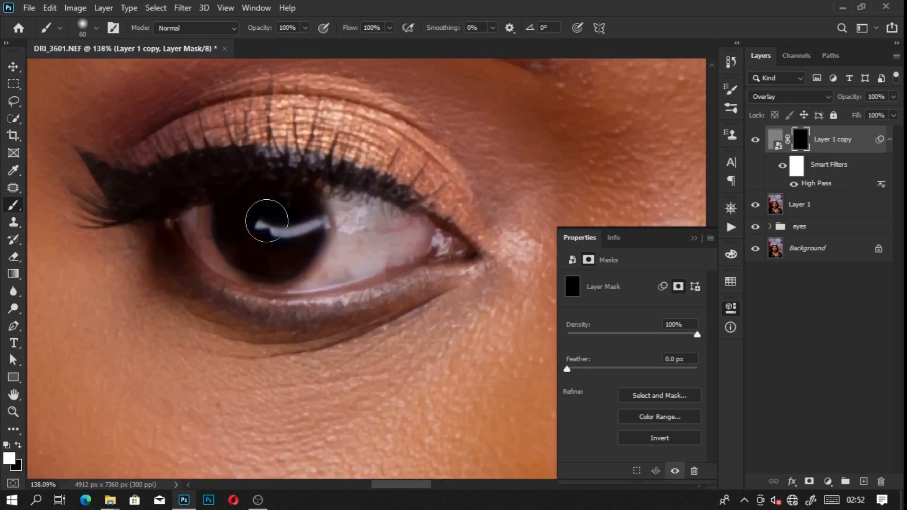
{"action": "mouse_move", "coordinate": [236, 221]}
{"action": "left_mouse_down"}
{"action": "mouse_move", "coordinate": [236, 235]}
{"action": "mouse_move", "coordinate": [285, 215]}
{"action": "mouse_move", "coordinate": [277, 206]}
{"action": "mouse_move", "coordinate": [280, 228]}
{"action": "mouse_move", "coordinate": [267, 228]}
{"action": "left_mouse_up"}
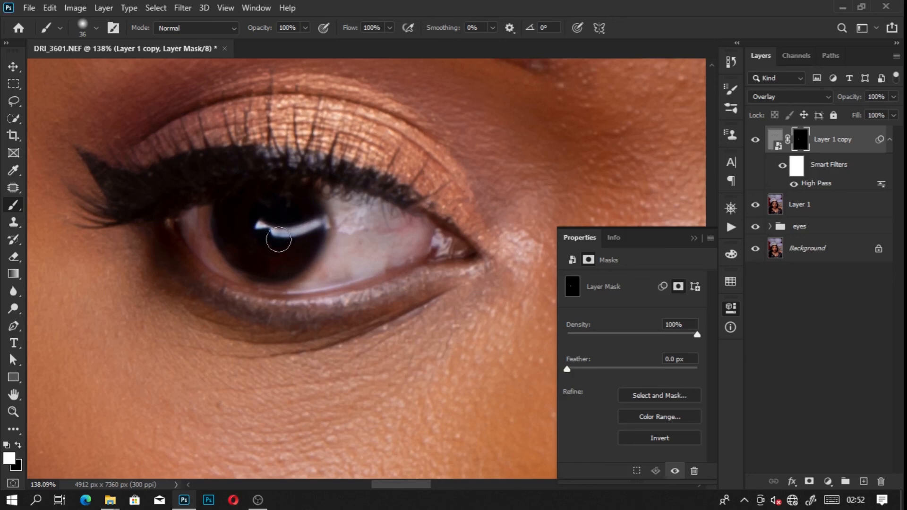
{"action": "mouse_move", "coordinate": [398, 193]}
{"action": "left_mouse_down"}
{"action": "mouse_move", "coordinate": [306, 209]}
{"action": "mouse_move", "coordinate": [183, 205]}
{"action": "left_mouse_up"}
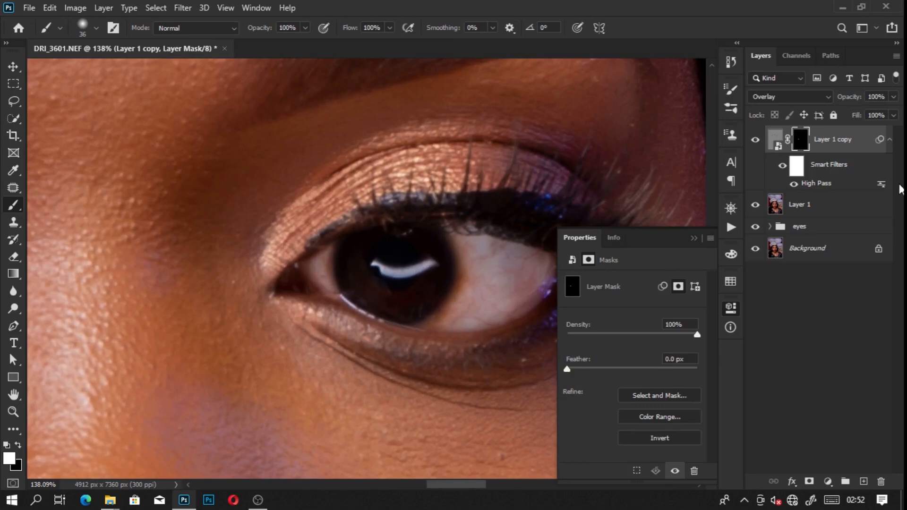
Step: Increase the radius of the High Pass smart filter and compare the eye with the Layer 1 copy layer hidden and shown
{"action": "double_click", "coordinate": [826, 186]}
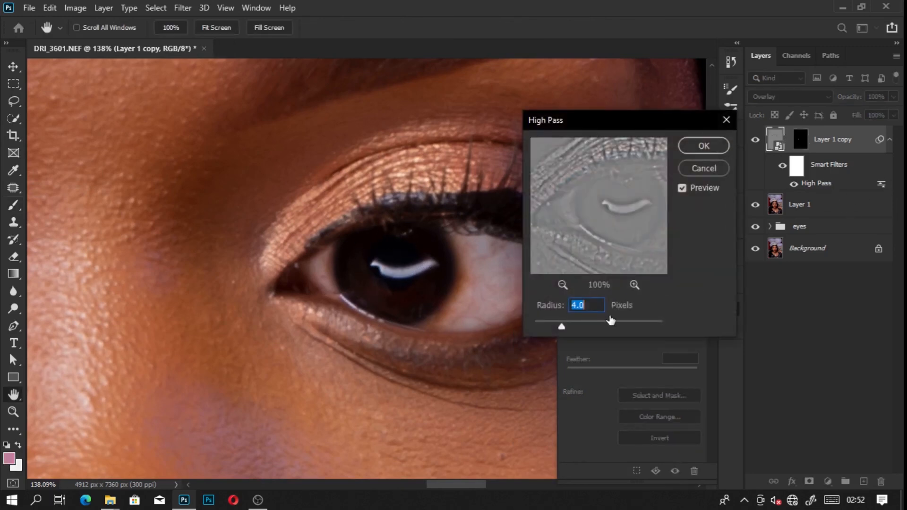
{"action": "mouse_move", "coordinate": [561, 325]}
{"action": "left_mouse_down"}
{"action": "mouse_move", "coordinate": [591, 329]}
{"action": "mouse_move", "coordinate": [531, 327]}
{"action": "mouse_move", "coordinate": [608, 327]}
{"action": "mouse_move", "coordinate": [568, 324]}
{"action": "left_mouse_up"}
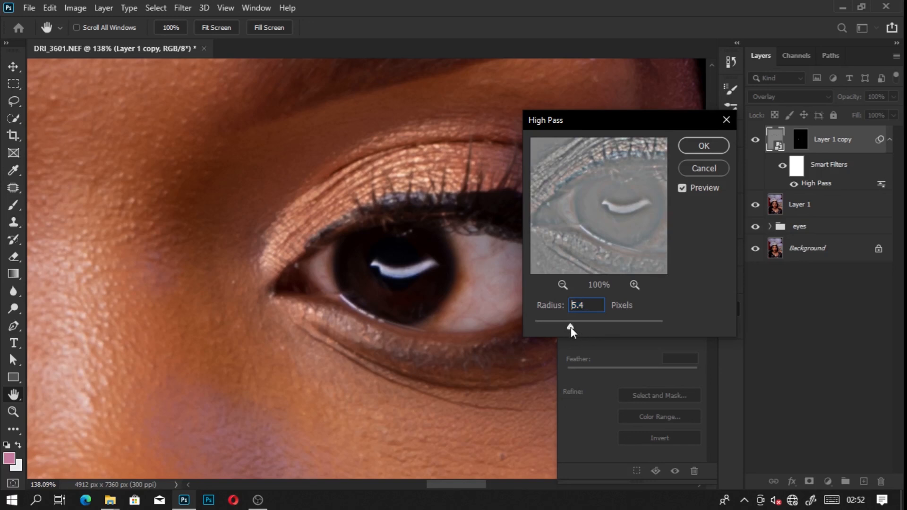
{"action": "left_click_drag", "start_coordinate": [569, 327], "coordinate": [573, 329]}
{"action": "left_click", "coordinate": [692, 149]}
{"action": "scroll", "coordinate": [407, 292], "scroll_direction": "up", "scroll_amount": 3}
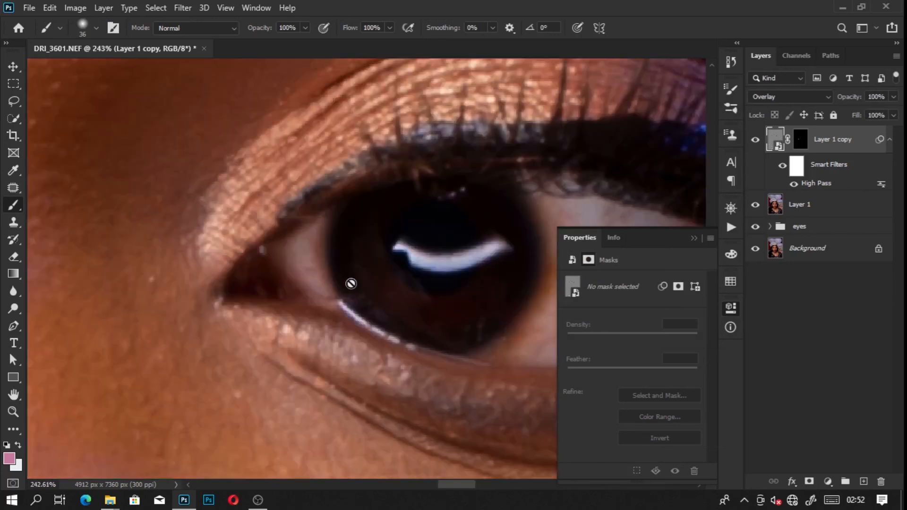
{"action": "scroll", "coordinate": [352, 283], "scroll_direction": "down", "scroll_amount": 4}
{"action": "left_click", "coordinate": [755, 139]}
{"action": "left_click", "coordinate": [755, 140]}
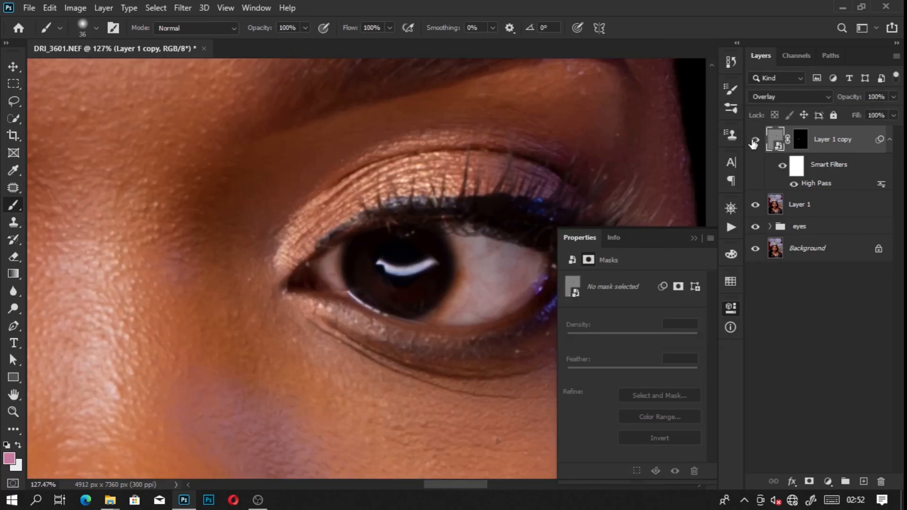
{"action": "left_click", "coordinate": [754, 139]}
{"action": "left_click", "coordinate": [755, 140]}
Step: Paint white on the Layer 1 copy mask along the upper lash line of the eye on the image's right
{"action": "left_click", "coordinate": [801, 142]}
{"action": "key", "text": "d"}
{"action": "mouse_move", "coordinate": [326, 238]}
{"action": "left_mouse_down"}
{"action": "mouse_move", "coordinate": [418, 204]}
{"action": "mouse_move", "coordinate": [552, 222]}
{"action": "mouse_move", "coordinate": [419, 225]}
{"action": "left_mouse_up"}
{"action": "key", "text": "space"}
{"action": "mouse_move", "coordinate": [233, 298]}
{"action": "left_mouse_down"}
{"action": "mouse_move", "coordinate": [297, 334]}
{"action": "mouse_move", "coordinate": [390, 325]}
{"action": "mouse_move", "coordinate": [454, 278]}
{"action": "mouse_move", "coordinate": [458, 249]}
{"action": "left_mouse_up"}
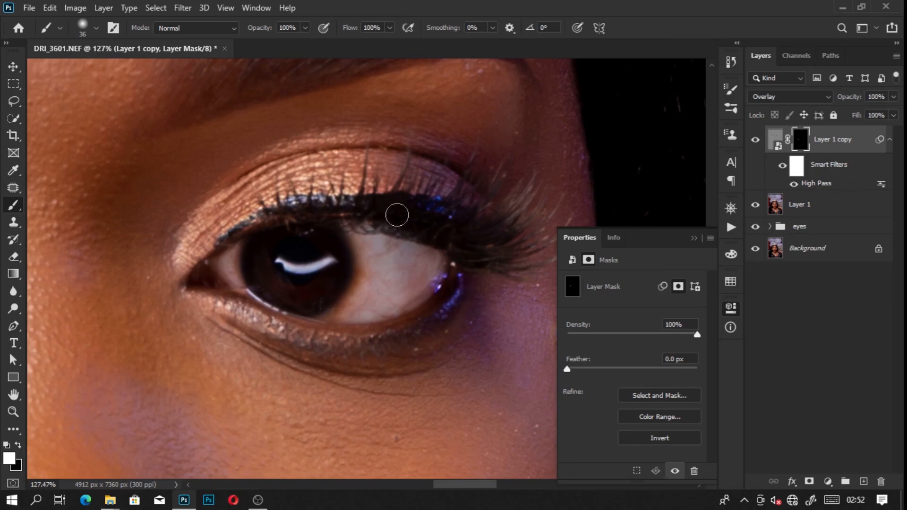
Step: Paint white on the sharpening mask over the upper lashes and lower lash line of the eye on the image's left
{"action": "key", "text": "space"}
{"action": "left_click_drag", "start_coordinate": [256, 286], "coordinate": [477, 297]}
{"action": "left_click_drag", "start_coordinate": [342, 289], "coordinate": [385, 289]}
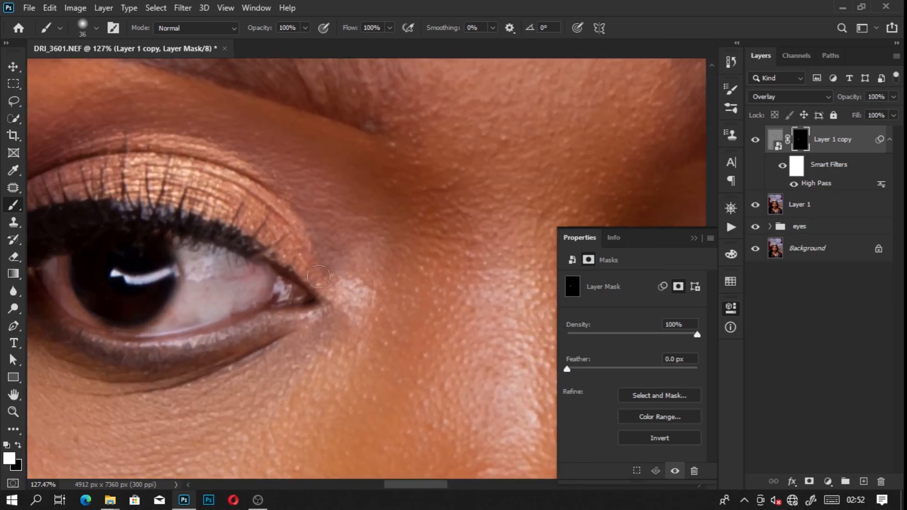
{"action": "key", "text": "space"}
{"action": "left_click_drag", "start_coordinate": [85, 217], "coordinate": [189, 212]}
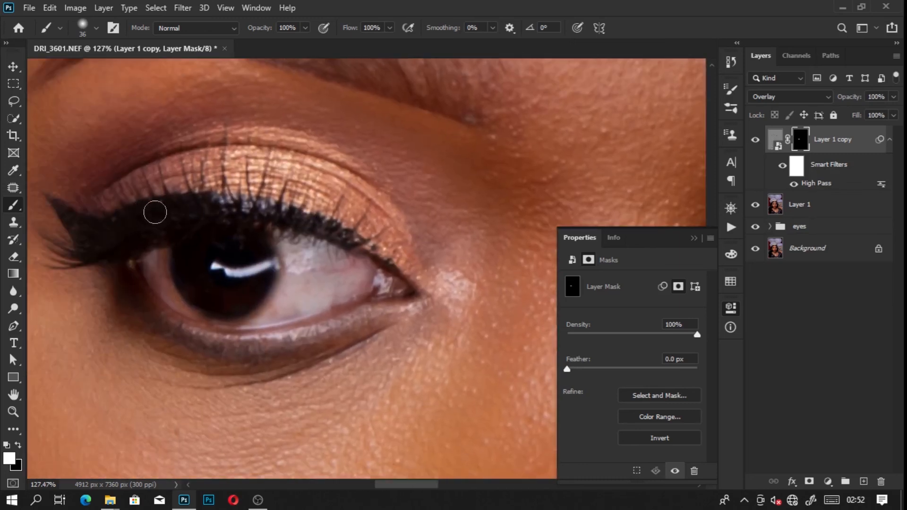
{"action": "mouse_move", "coordinate": [194, 325]}
{"action": "left_mouse_down"}
{"action": "mouse_move", "coordinate": [303, 335]}
{"action": "mouse_move", "coordinate": [385, 295]}
{"action": "mouse_move", "coordinate": [392, 264]}
{"action": "mouse_move", "coordinate": [375, 295]}
{"action": "left_mouse_up"}
{"action": "key", "text": "x"}
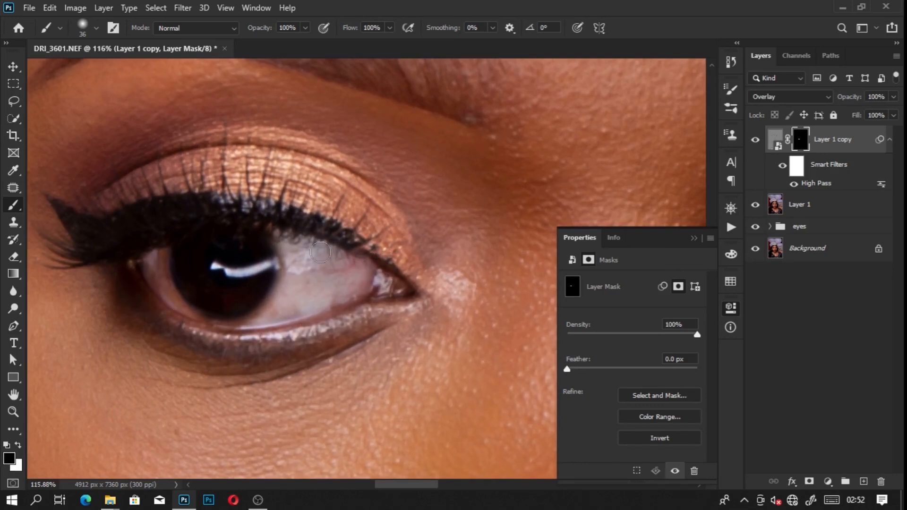
Step: Examine the eyes up close and compare them with the masked Layer 1 copy layer hidden and shown
{"action": "scroll", "coordinate": [301, 255], "scroll_direction": "down", "scroll_amount": 6}
{"action": "scroll", "coordinate": [424, 222], "scroll_direction": "up", "scroll_amount": 3}
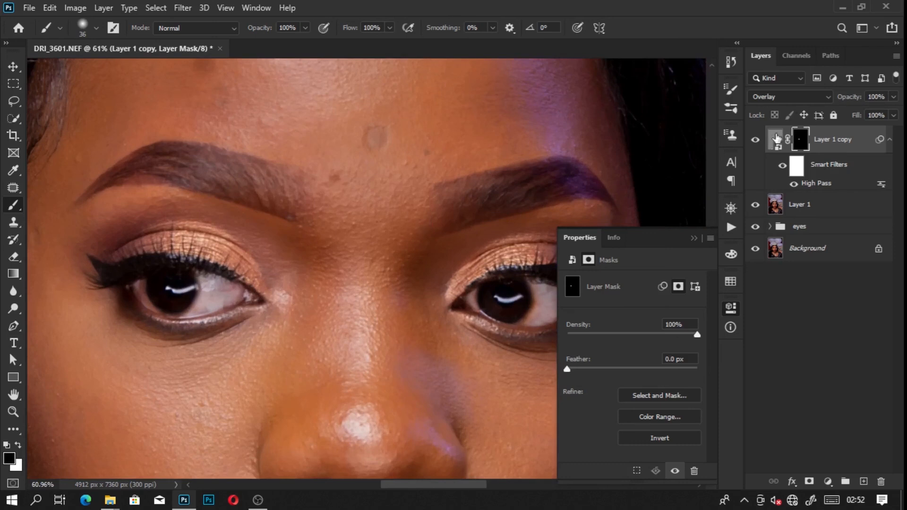
{"action": "left_click", "coordinate": [755, 142]}
{"action": "left_click", "coordinate": [755, 142]}
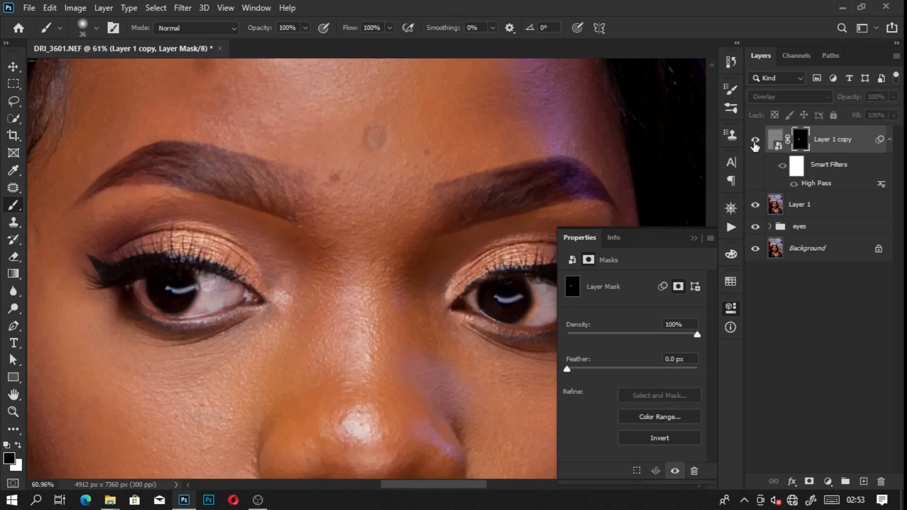
{"action": "left_click", "coordinate": [755, 142]}
{"action": "left_click", "coordinate": [755, 140]}
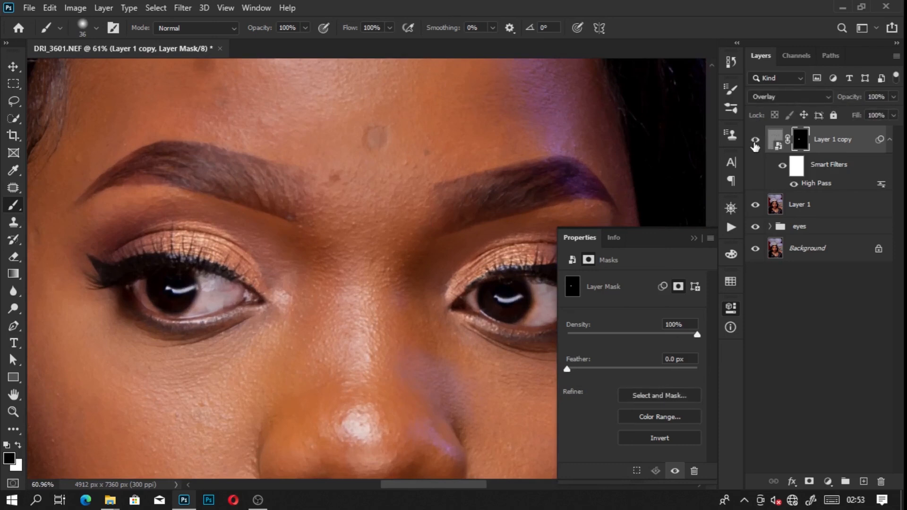
{"action": "scroll", "coordinate": [137, 290], "scroll_direction": "up", "scroll_amount": 1}
{"action": "scroll", "coordinate": [137, 290], "scroll_direction": "up", "scroll_amount": 1}
{"action": "left_click", "coordinate": [755, 142]}
{"action": "left_click", "coordinate": [755, 142]}
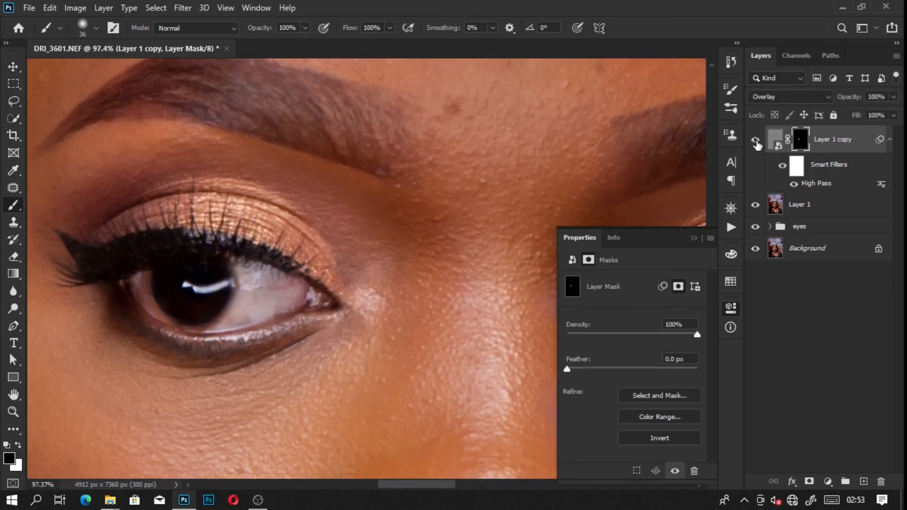
{"action": "left_click", "coordinate": [755, 142]}
{"action": "left_click", "coordinate": [756, 141]}
Step: Compare the whole face with and without the sharpening layer, and against the original Background layer alone
{"action": "scroll", "coordinate": [307, 256], "scroll_direction": "down", "scroll_amount": 4}
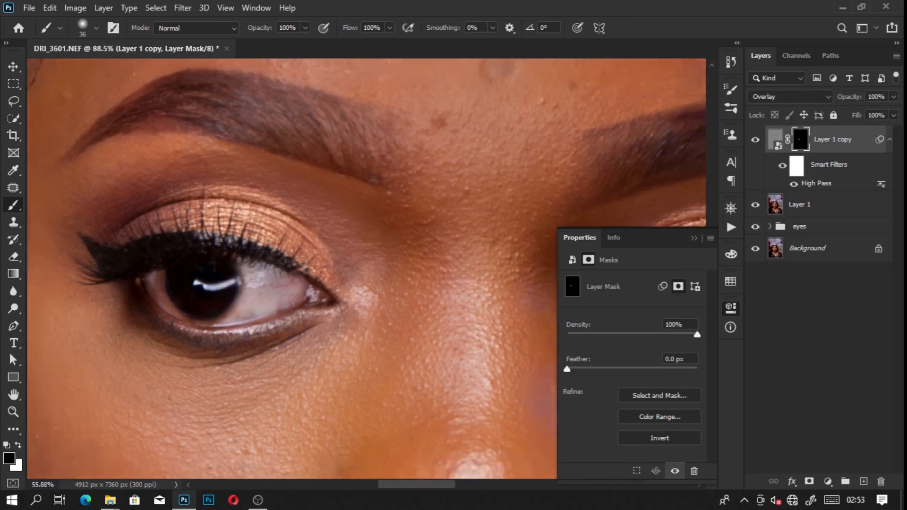
{"action": "scroll", "coordinate": [308, 255], "scroll_direction": "down", "scroll_amount": 2}
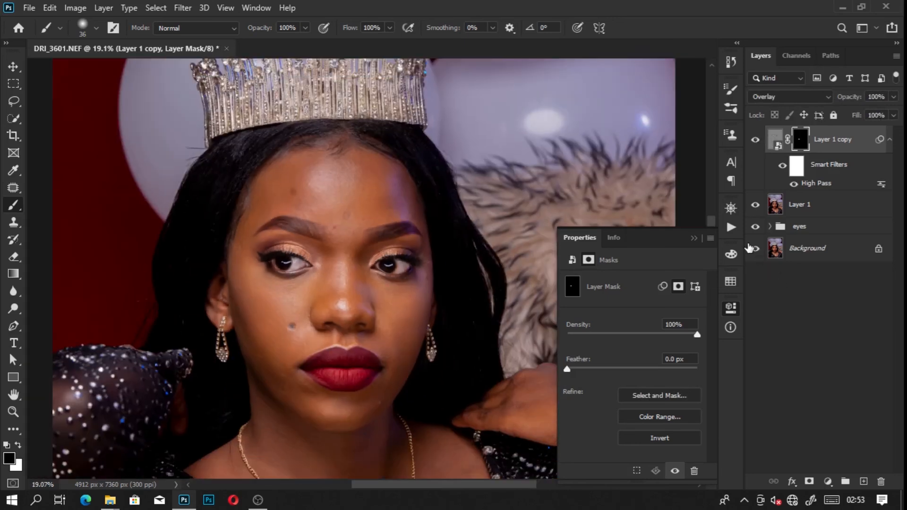
{"action": "left_click", "coordinate": [756, 140]}
{"action": "left_click", "coordinate": [756, 140]}
{"action": "left_click", "coordinate": [756, 141]}
{"action": "left_click", "coordinate": [756, 140]}
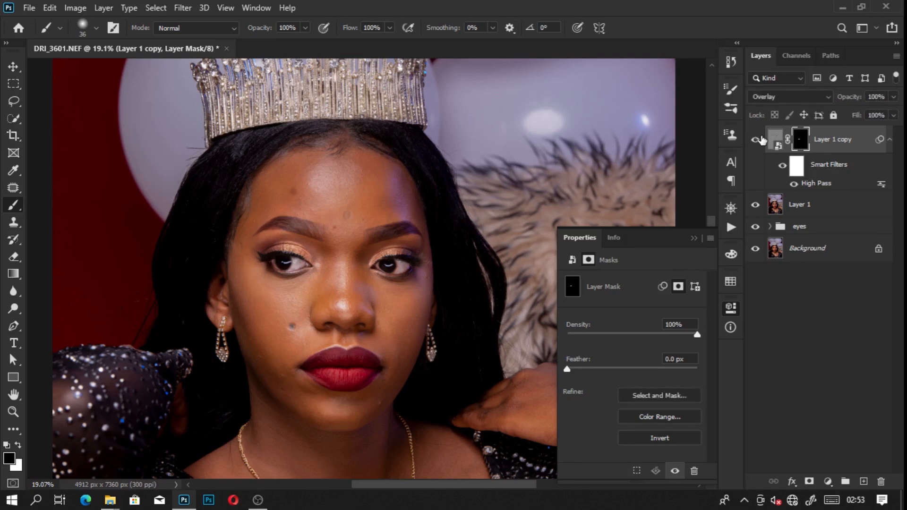
{"action": "left_click", "coordinate": [761, 253], "text": "alt"}
{"action": "left_click", "coordinate": [761, 253], "text": "alt"}
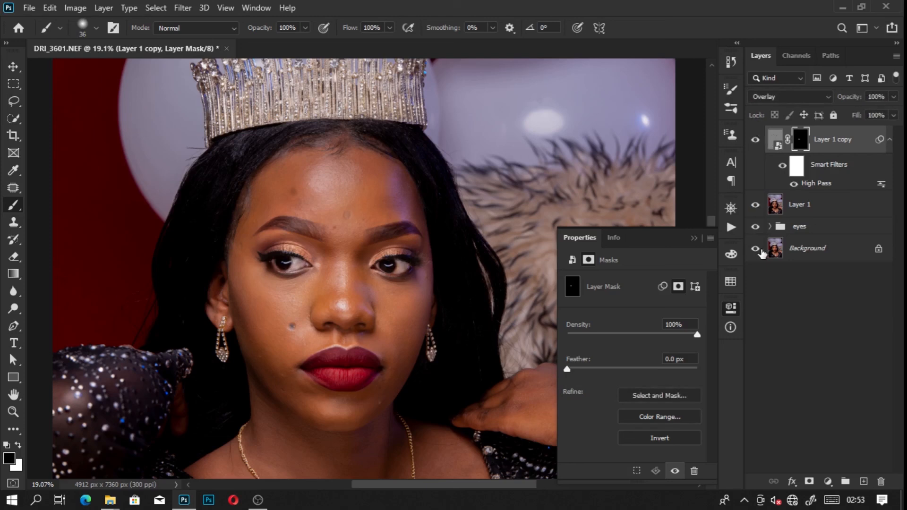